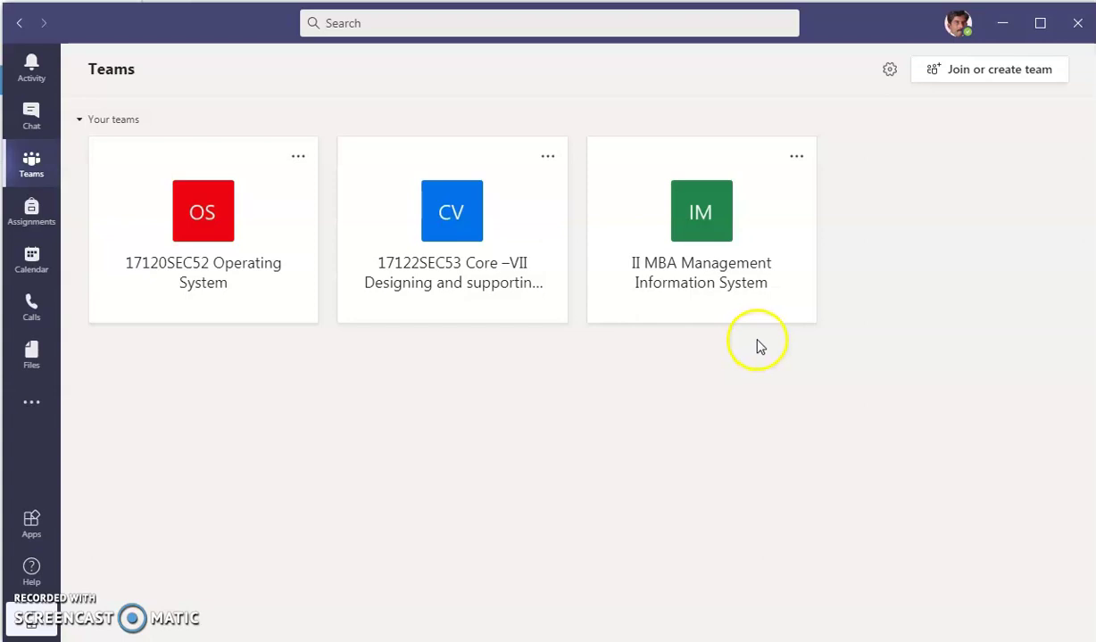
Step: Delete the team "17122SEC53 Core –VII Designing and supporting Computer Networks", acknowledging that everything will be deleted
{"action": "left_click", "coordinate": [548, 158]}
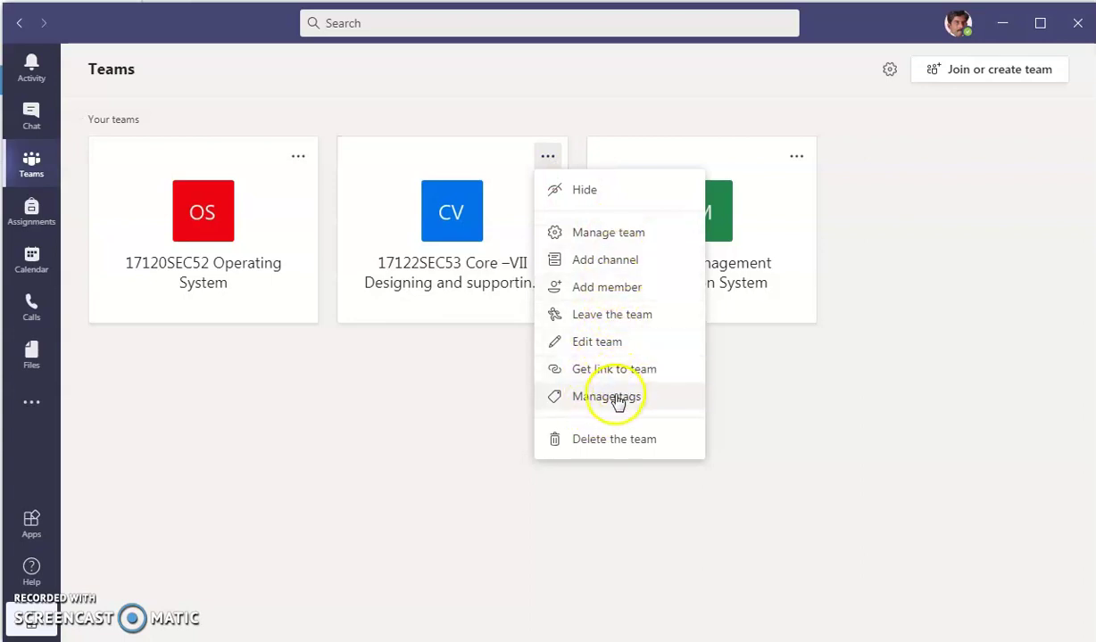
{"action": "left_click", "coordinate": [603, 440]}
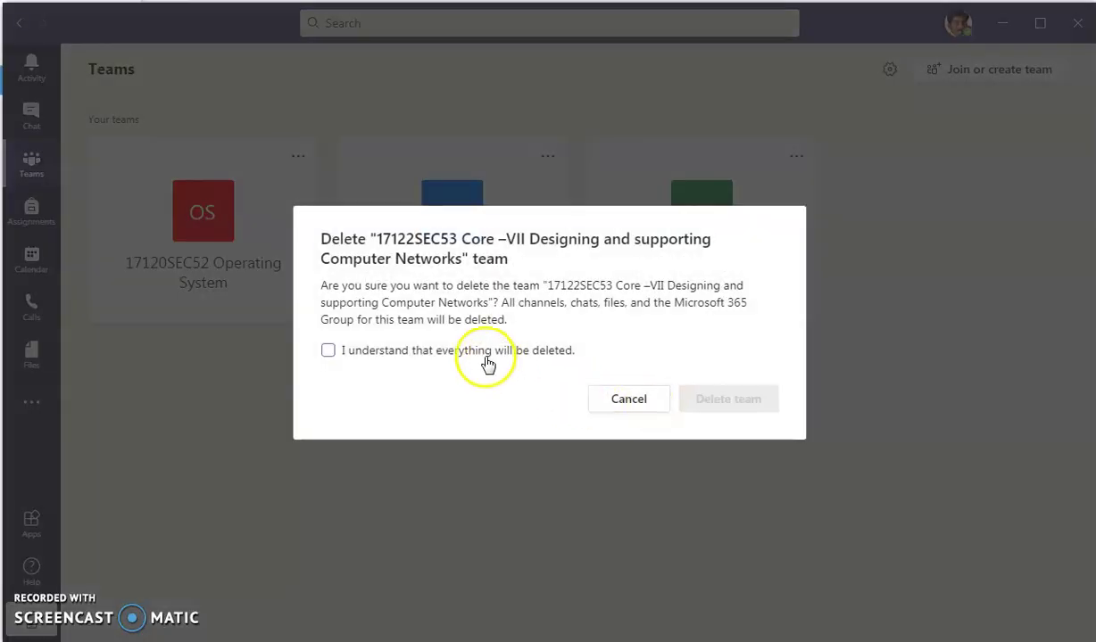
{"action": "left_click", "coordinate": [477, 353]}
{"action": "left_click", "coordinate": [717, 399]}
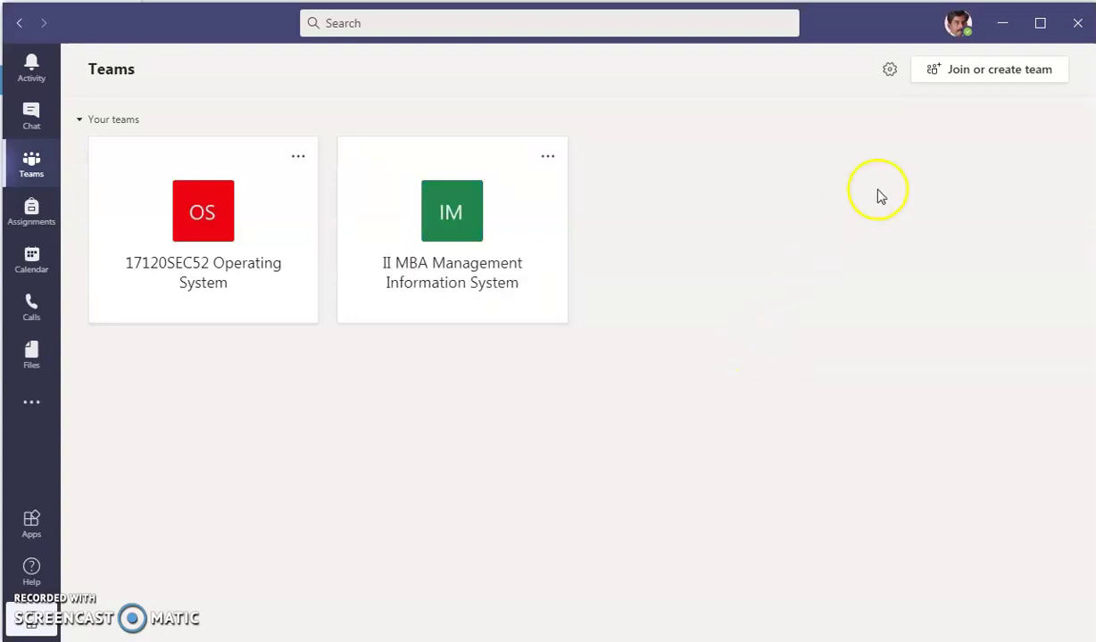
Step: Start creating a new team of the Staff type and name it "College Campus"
{"action": "left_click", "coordinate": [1003, 78]}
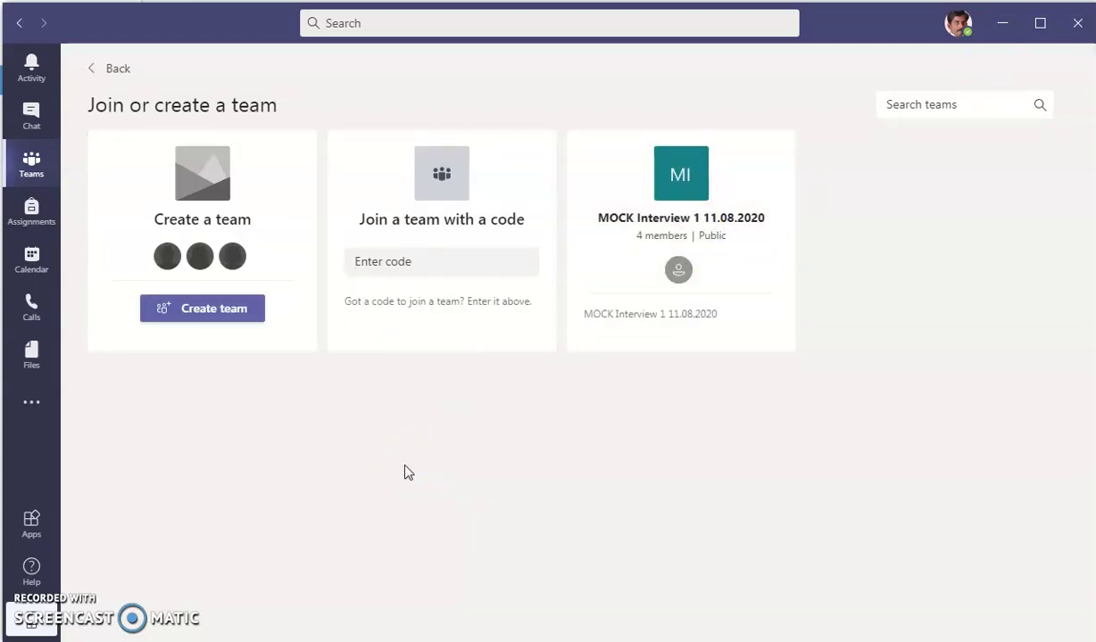
{"action": "left_click", "coordinate": [410, 273]}
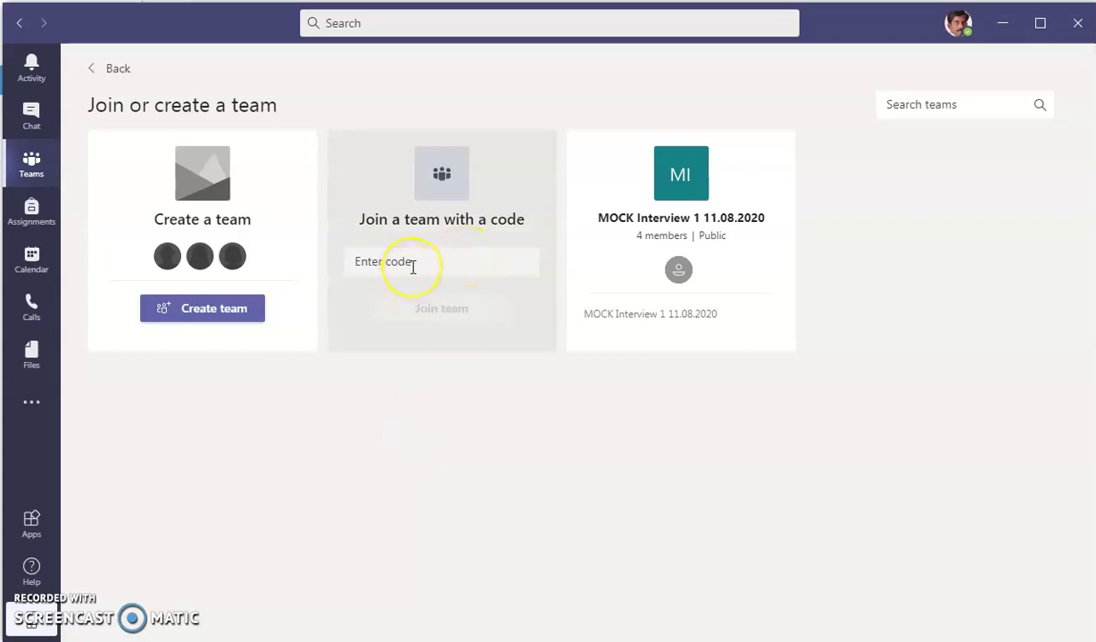
{"action": "mouse_move", "coordinate": [743, 166]}
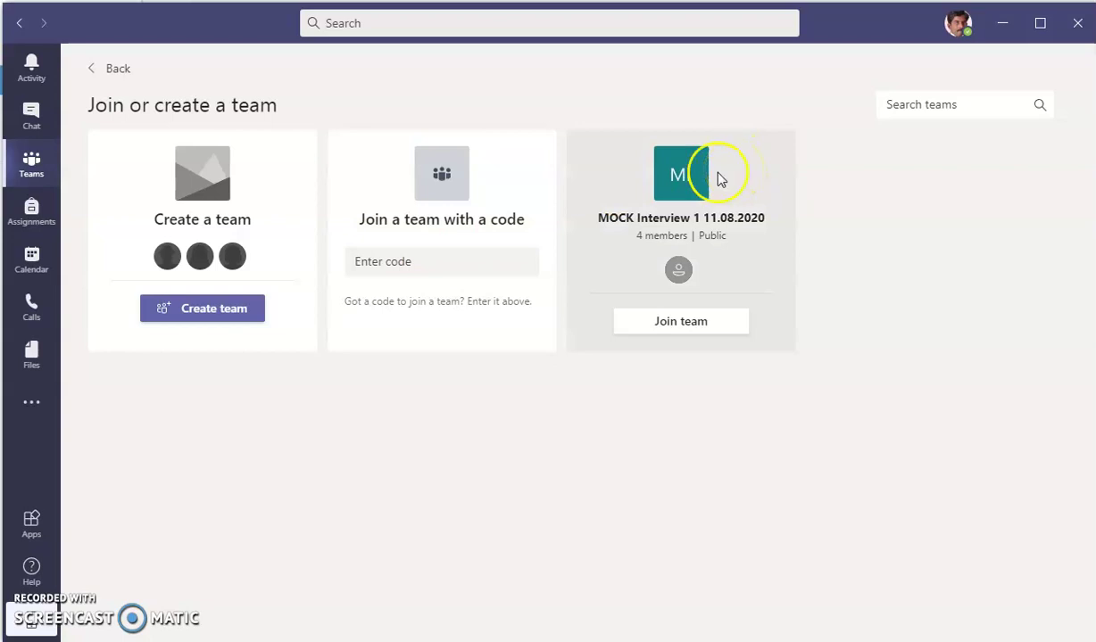
{"action": "left_click", "coordinate": [191, 312]}
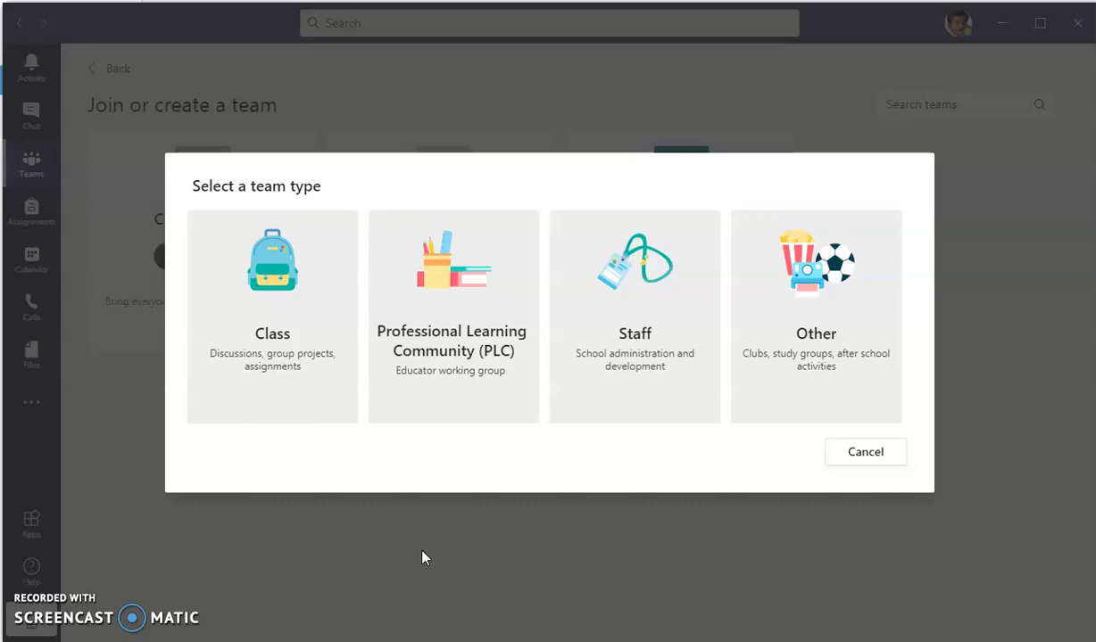
{"action": "left_click", "coordinate": [635, 322]}
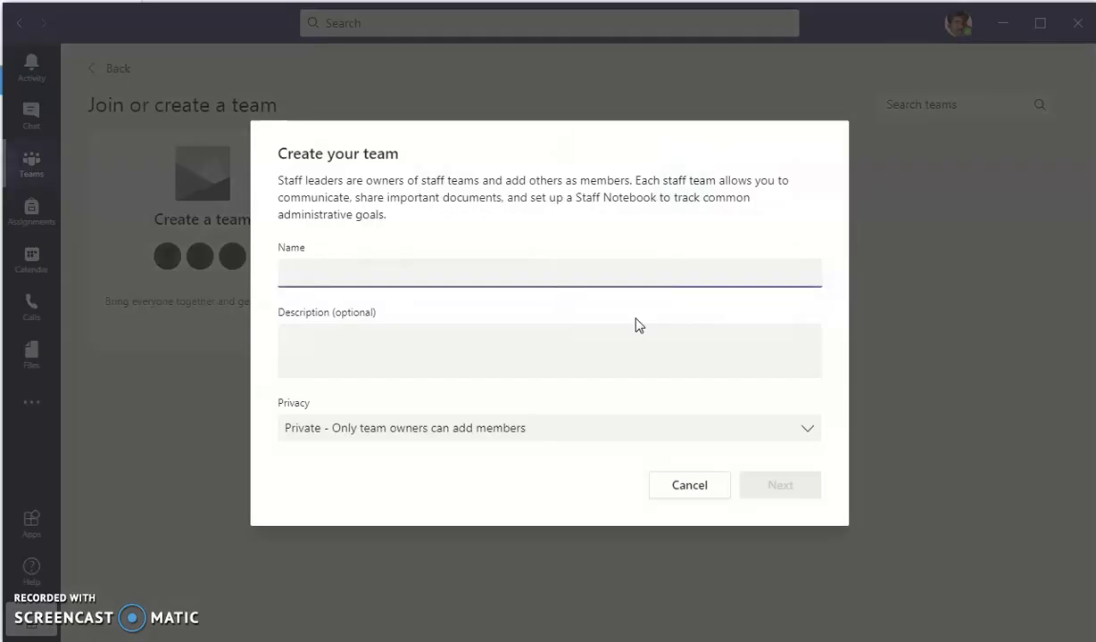
{"action": "left_click", "coordinate": [482, 269]}
{"action": "type", "text": "Colleg"}
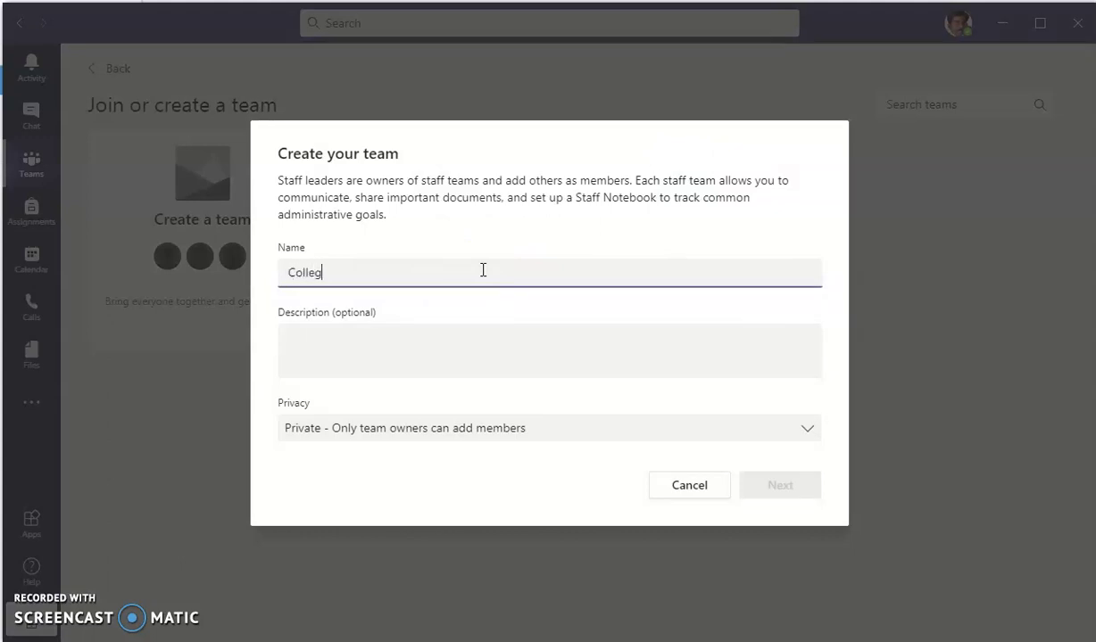
{"action": "type", "text": "e Campus"}
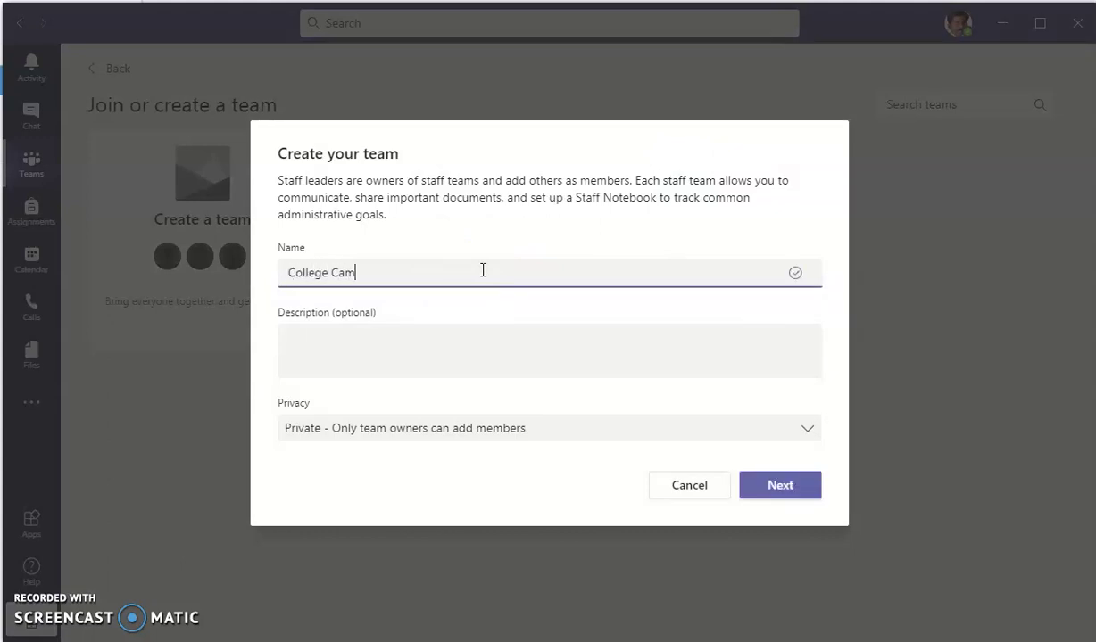
Step: Enter "Mainly college staff" as the new team's description
{"action": "left_click", "coordinate": [432, 348]}
{"action": "type", "text": "Main"}
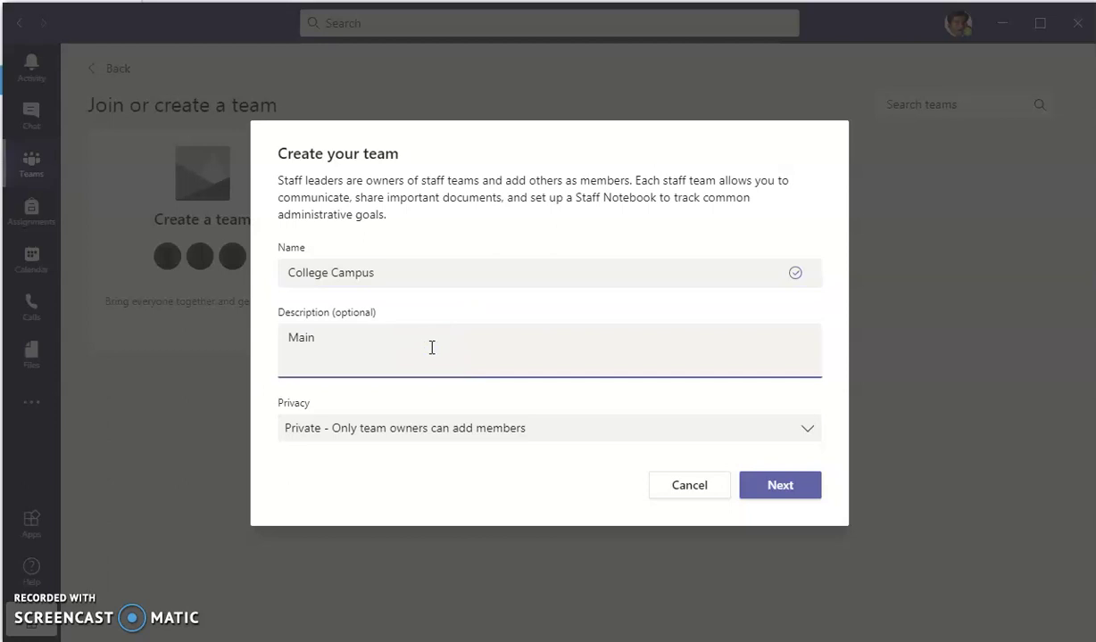
{"action": "type", "text": "ly collef"}
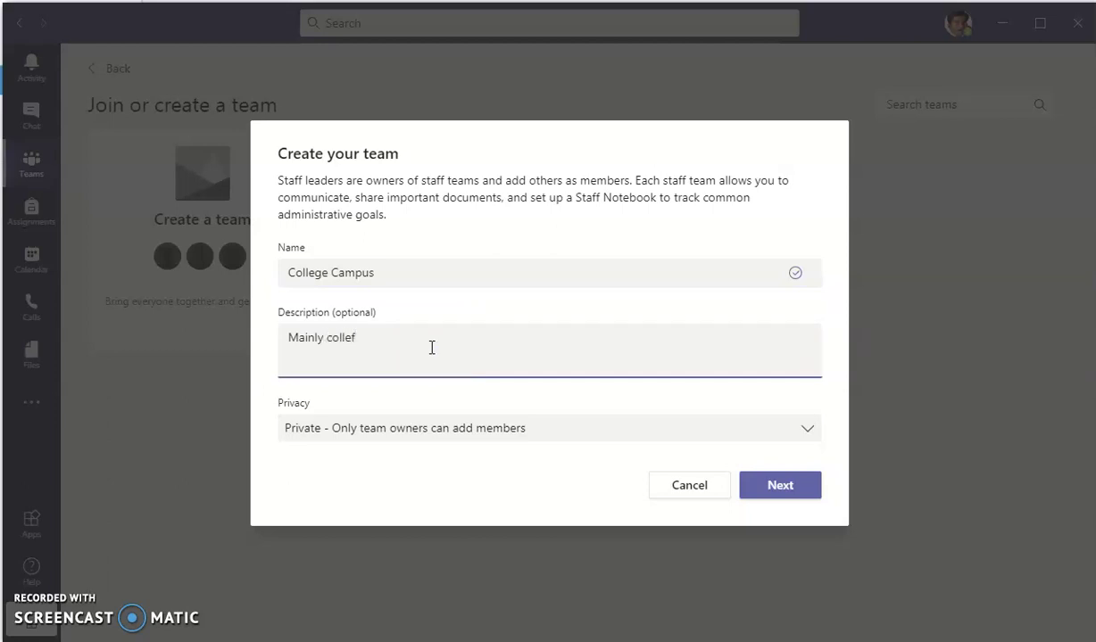
{"action": "left_click", "coordinate": [351, 336]}
{"action": "key", "text": "BackSpace"}
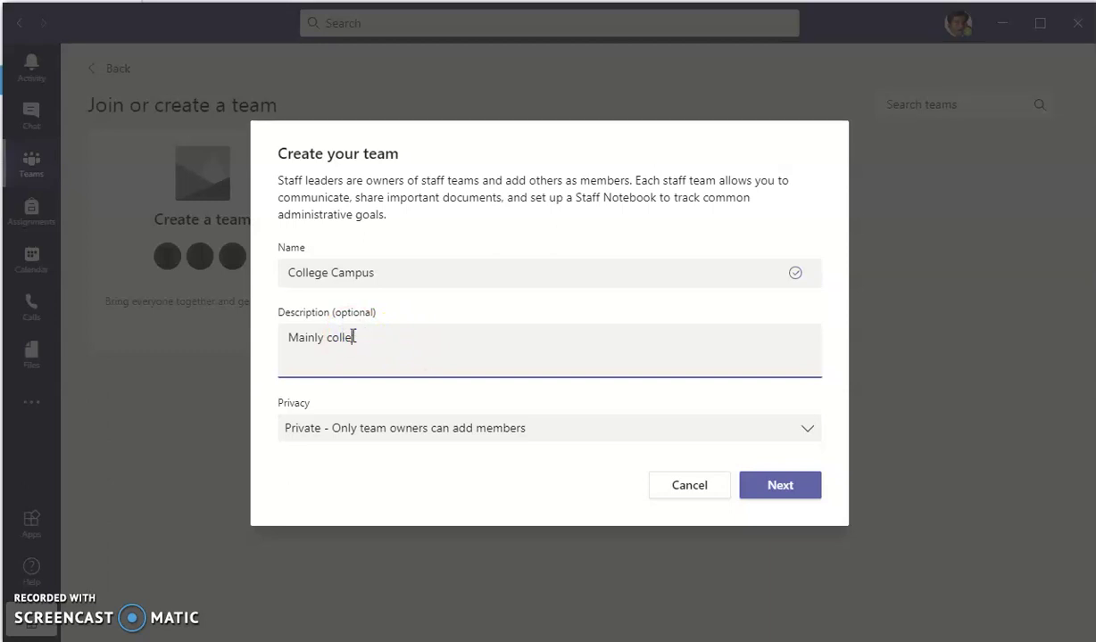
{"action": "type", "text": "ge "}
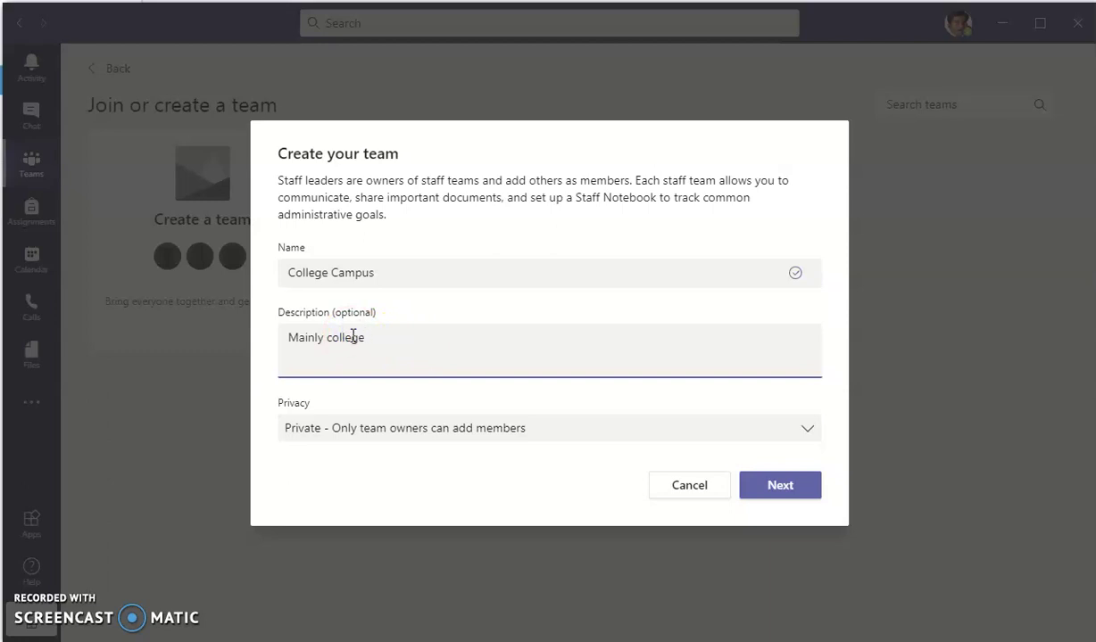
{"action": "type", "text": "staff"}
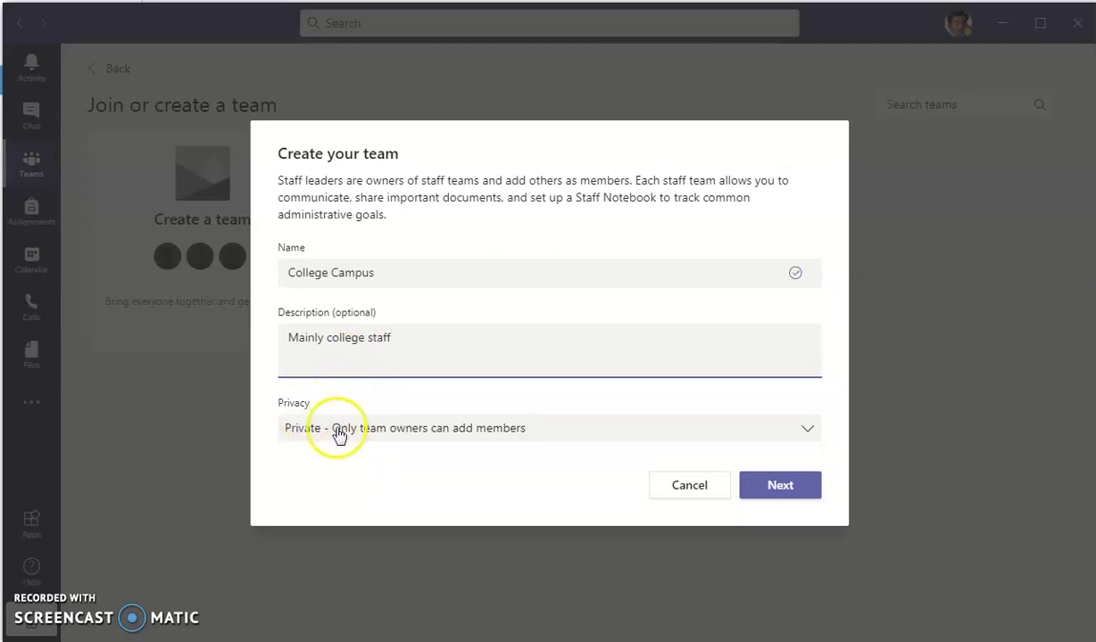
Step: Set the team's privacy to "Public - Anyone in your organization can join" and proceed to adding people
{"action": "left_click", "coordinate": [373, 435]}
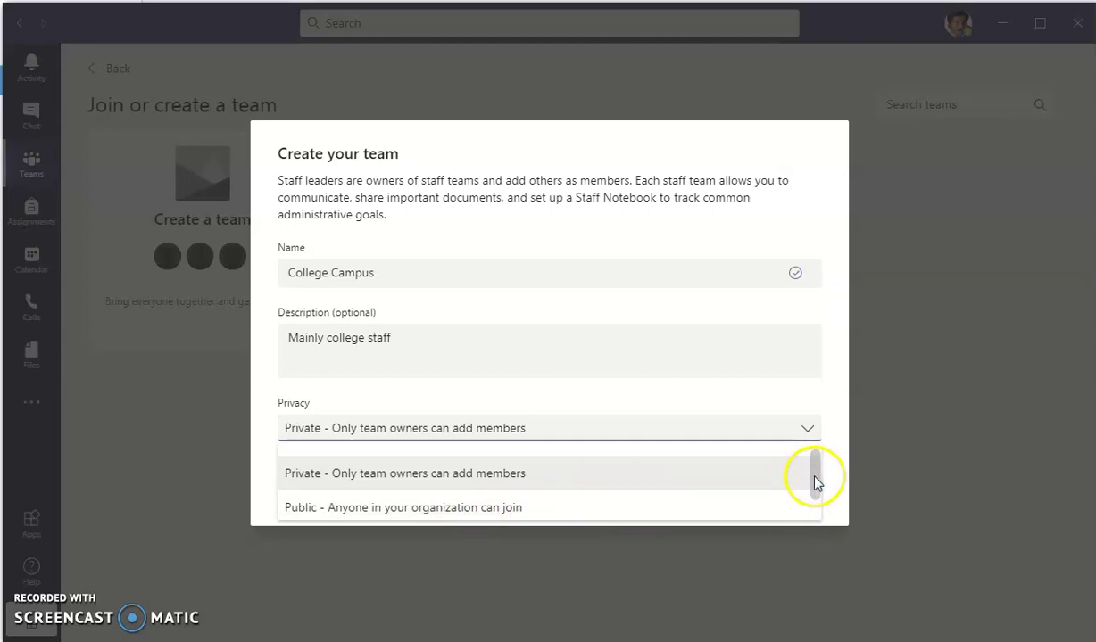
{"action": "left_click_drag", "start_coordinate": [814, 483], "coordinate": [815, 498]}
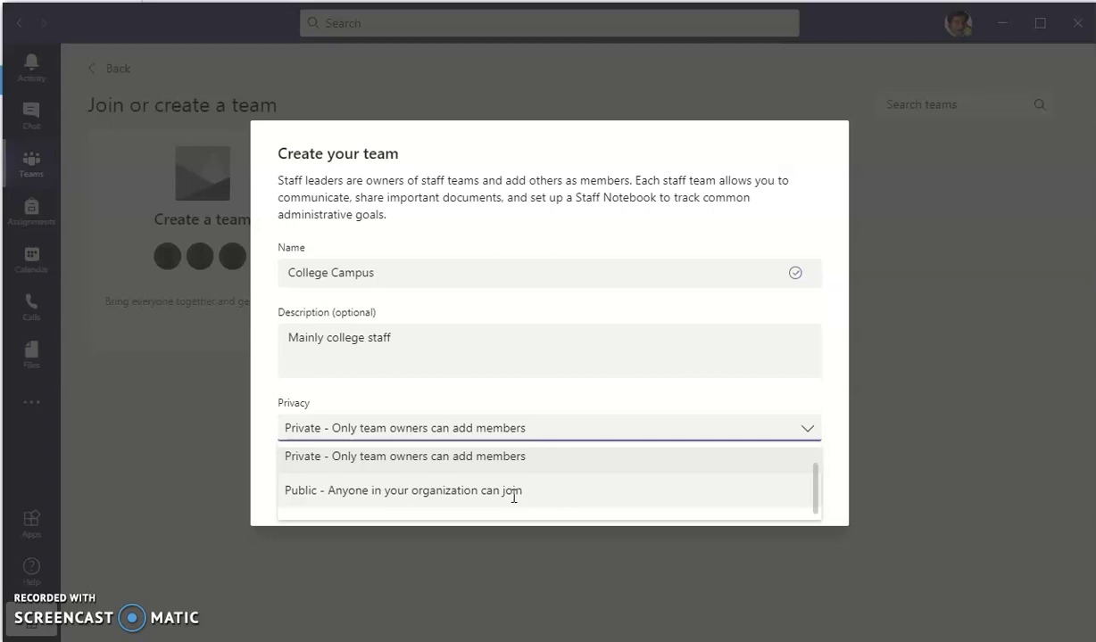
{"action": "left_click", "coordinate": [515, 492]}
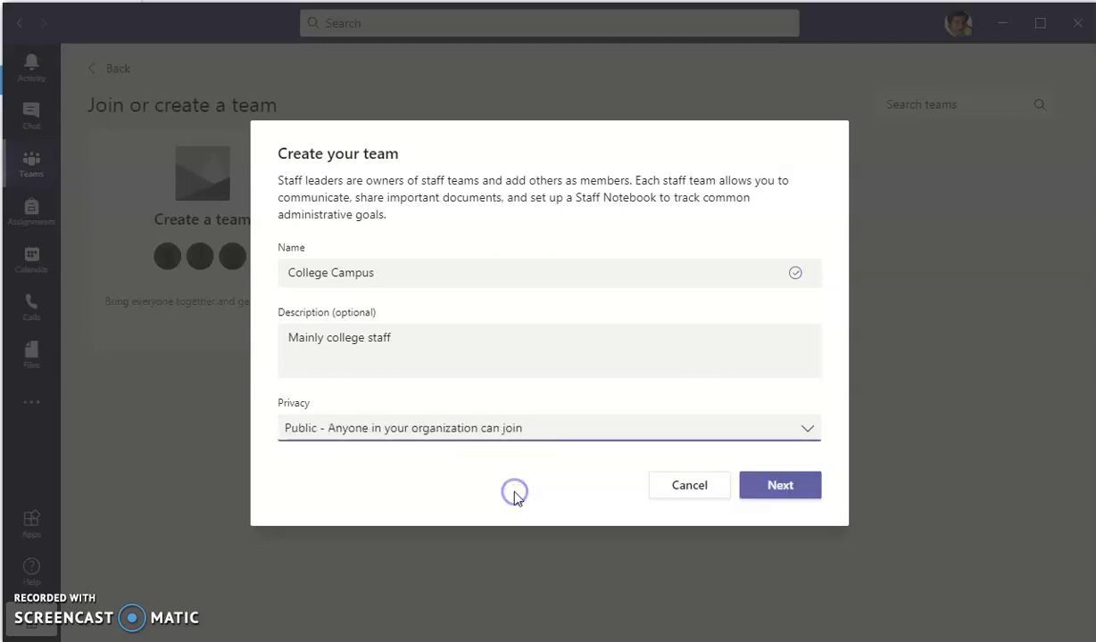
{"action": "left_click", "coordinate": [776, 489]}
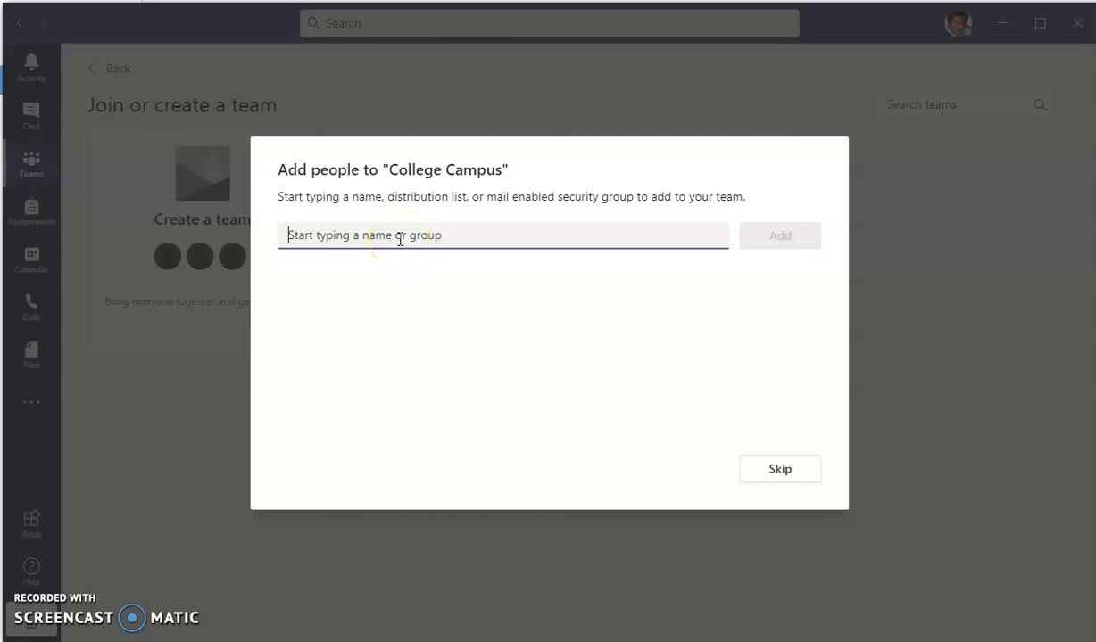
Step: Search by name for people to add to College Campus, and finish the team's creation
{"action": "type", "text": "rob"}
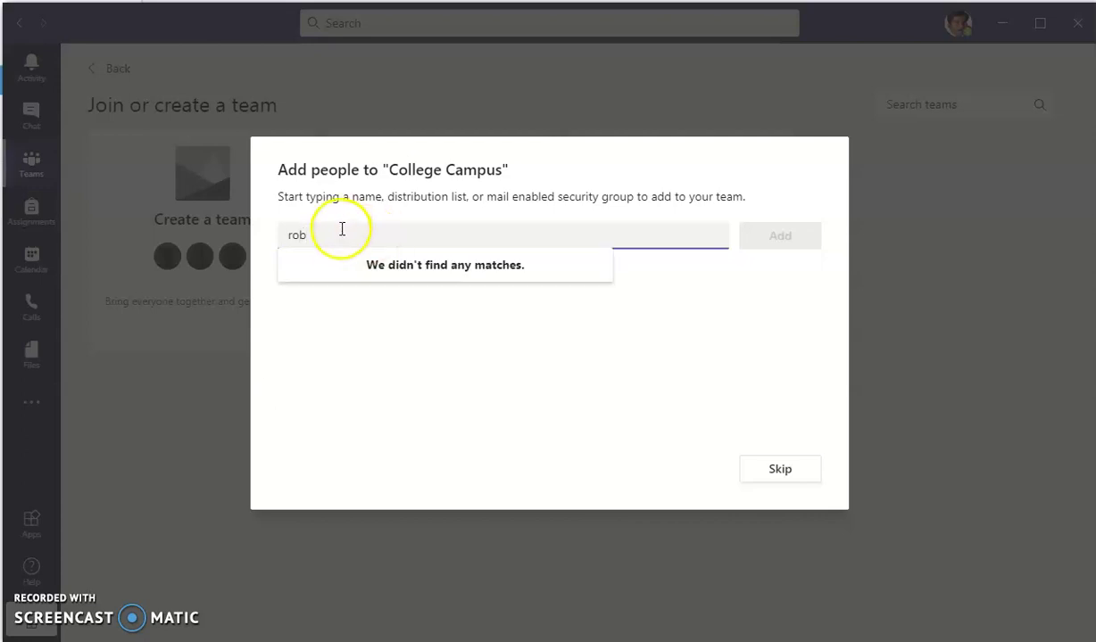
{"action": "left_click_drag", "start_coordinate": [308, 233], "coordinate": [277, 239]}
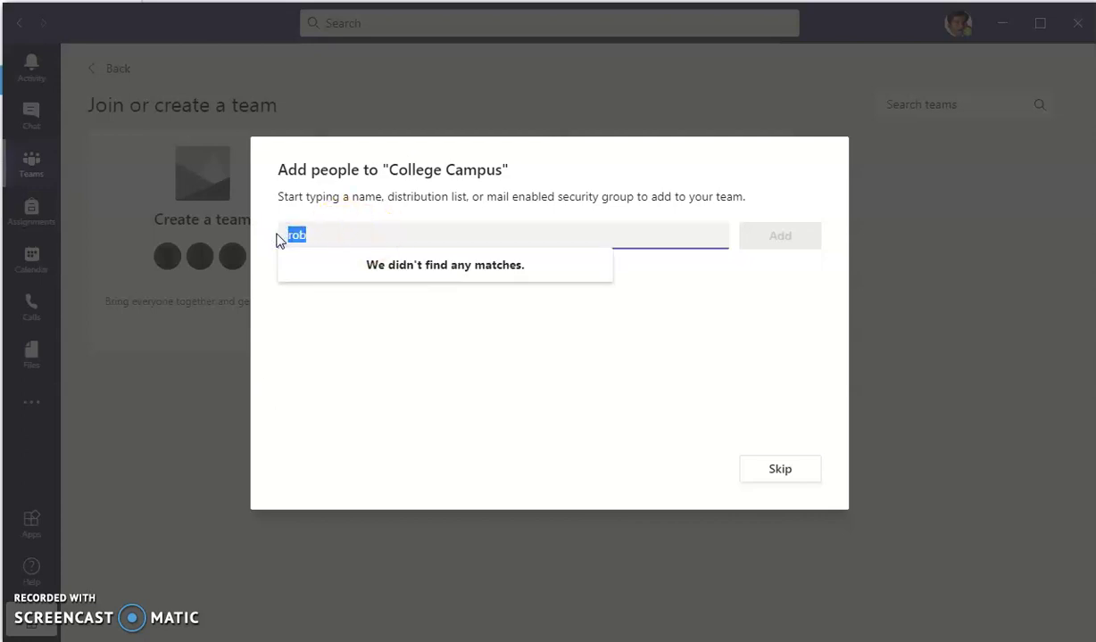
{"action": "type", "text": "joel"}
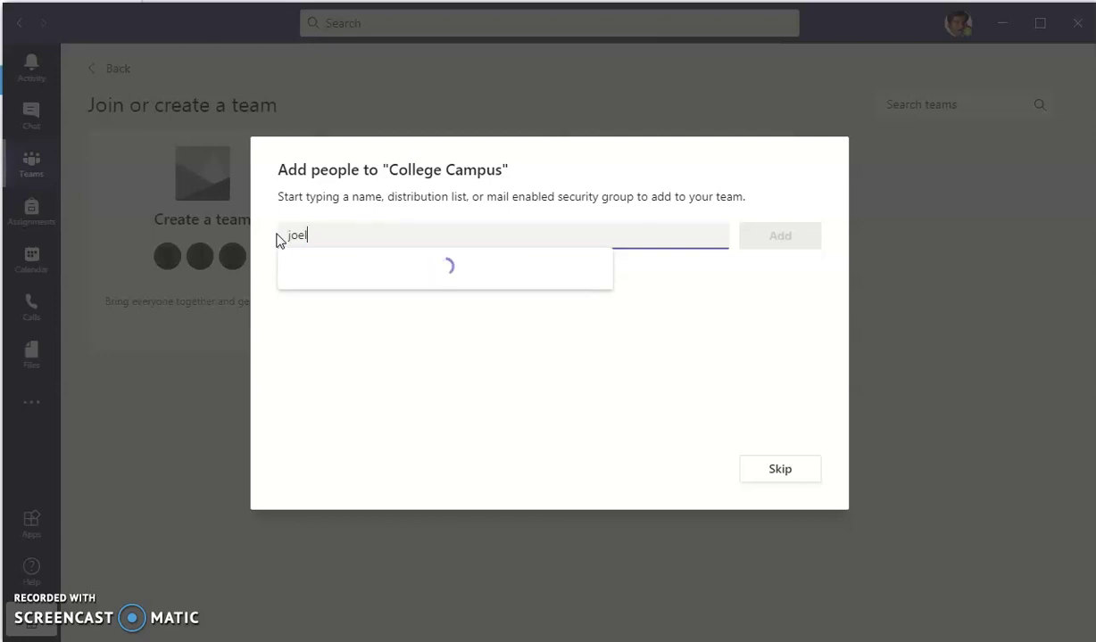
{"action": "type", "text": "n"}
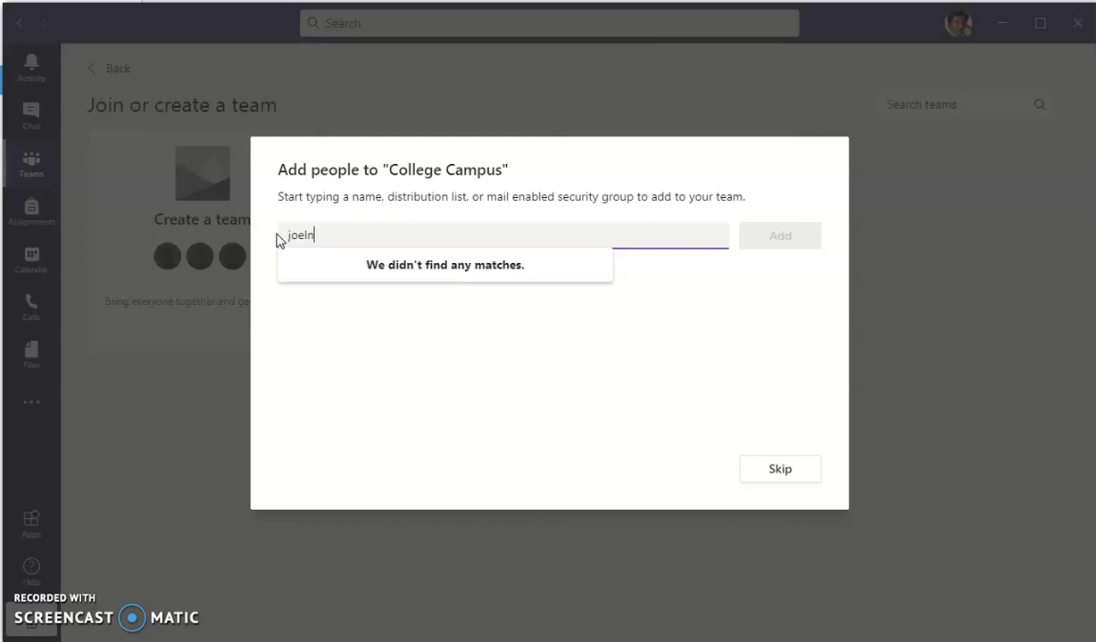
{"action": "type", "text": "aza"}
{"action": "left_click_drag", "start_coordinate": [354, 234], "coordinate": [264, 235]}
{"action": "type", "text": "div"}
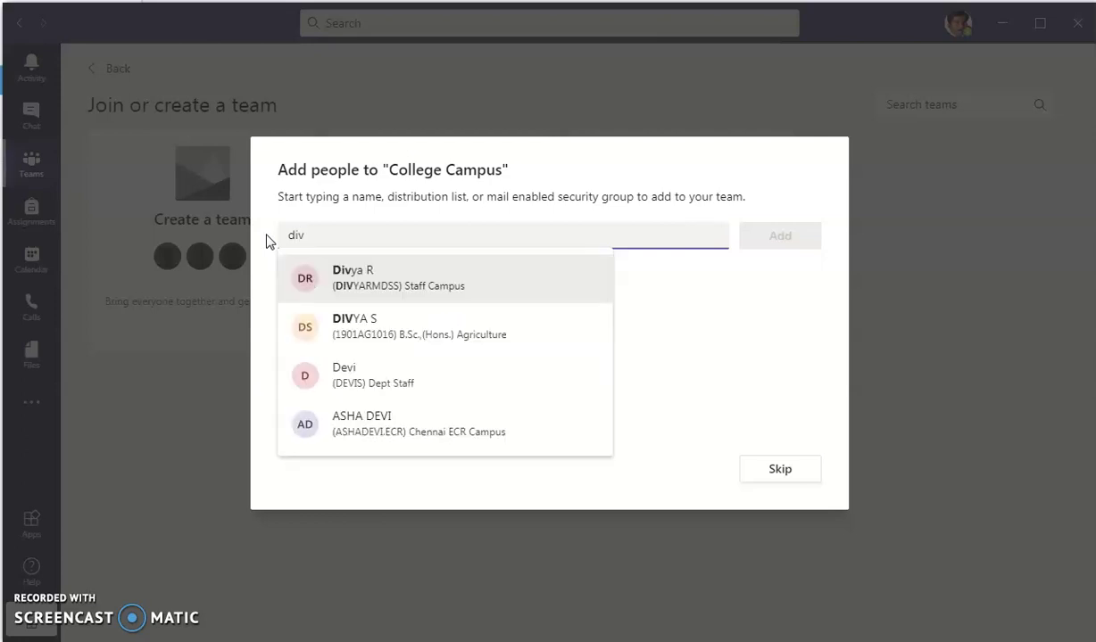
{"action": "left_click", "coordinate": [801, 393]}
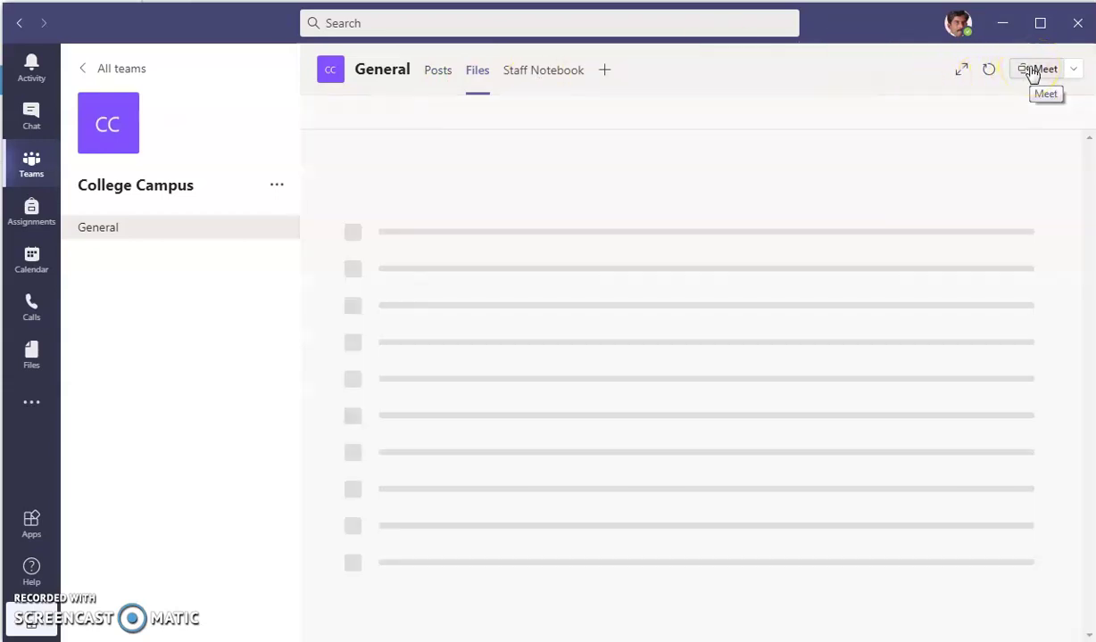
Step: Open and close the meeting window for College Campus's General channel, and return to the overview of all teams
{"action": "left_click", "coordinate": [1032, 71]}
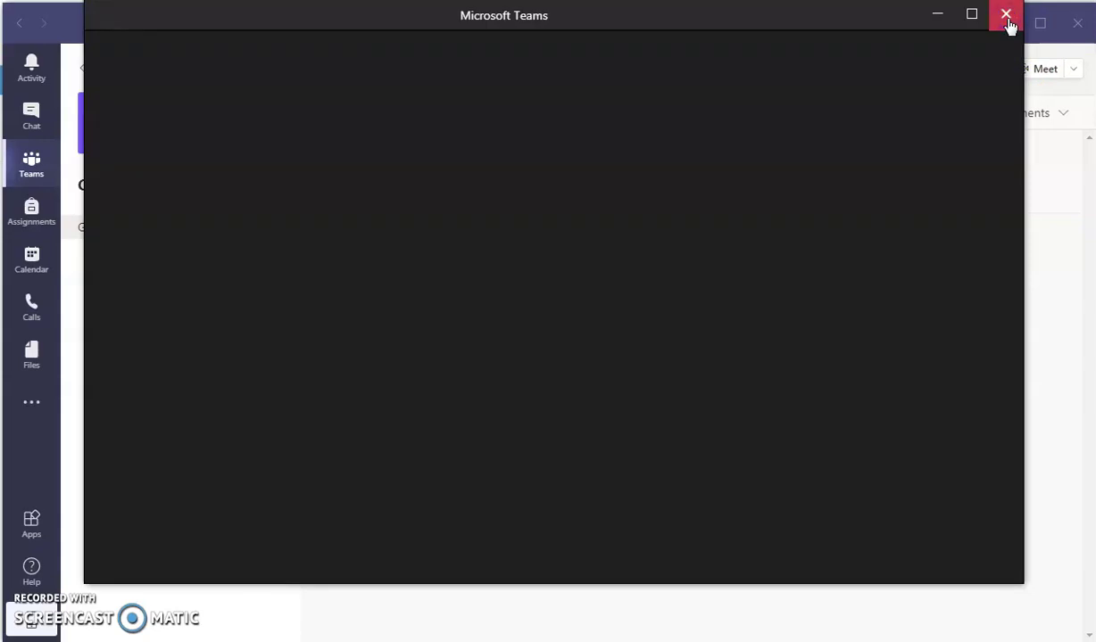
{"action": "left_click", "coordinate": [1005, 15]}
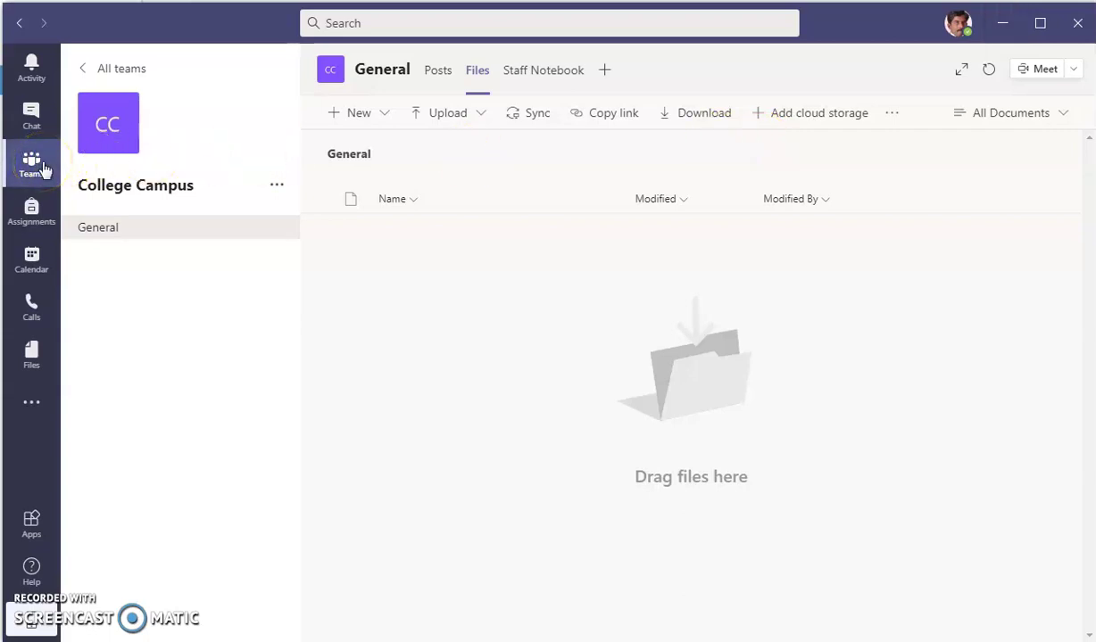
{"action": "left_click", "coordinate": [84, 69]}
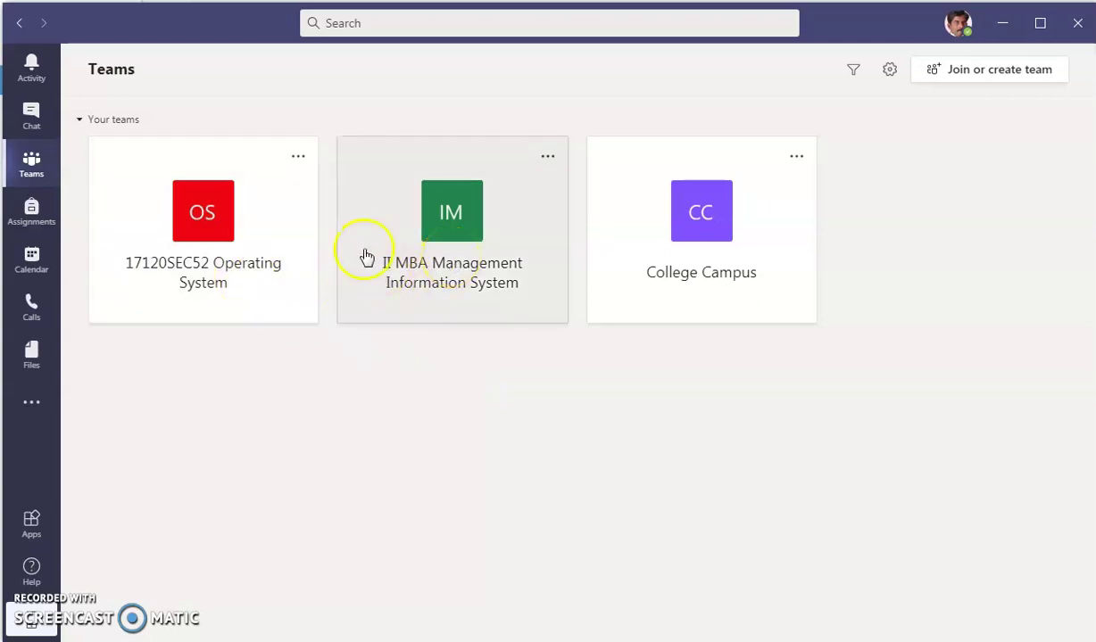
Step: Open the 17120SEC52 Operating System team and examine its additional channel tabs and the apps available as new tabs
{"action": "left_click", "coordinate": [253, 234]}
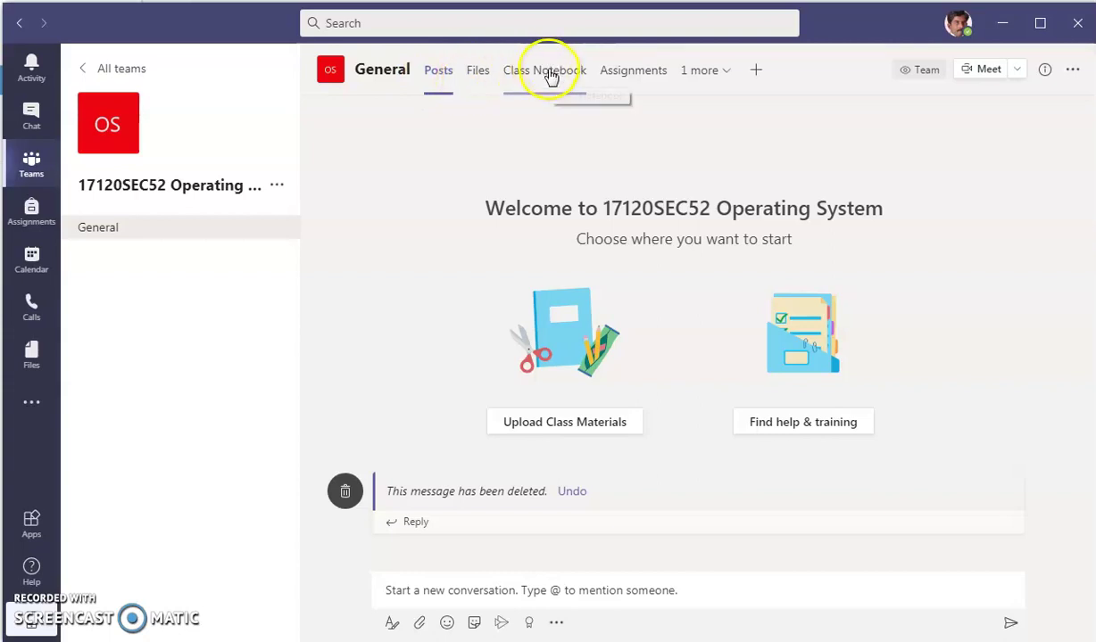
{"action": "left_click", "coordinate": [727, 71]}
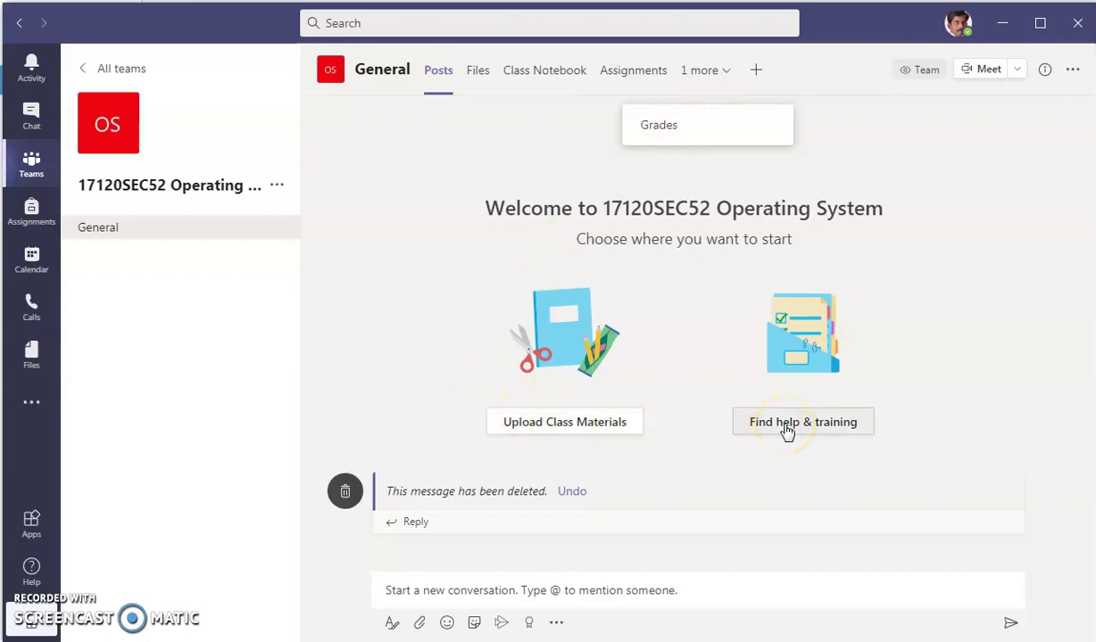
{"action": "left_click", "coordinate": [756, 72]}
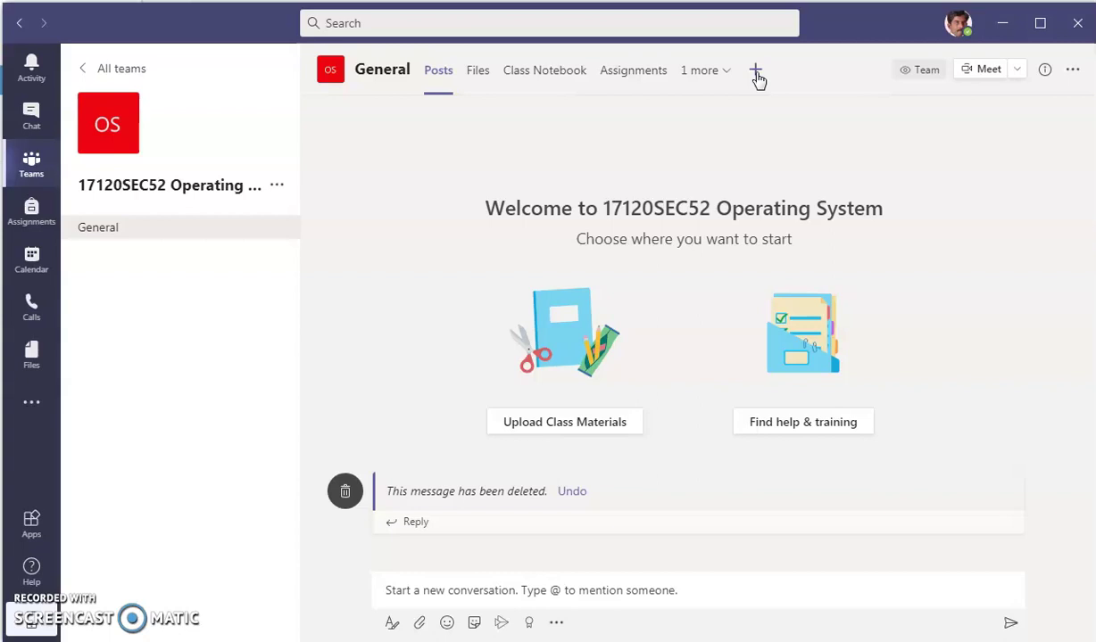
{"action": "left_click", "coordinate": [756, 73]}
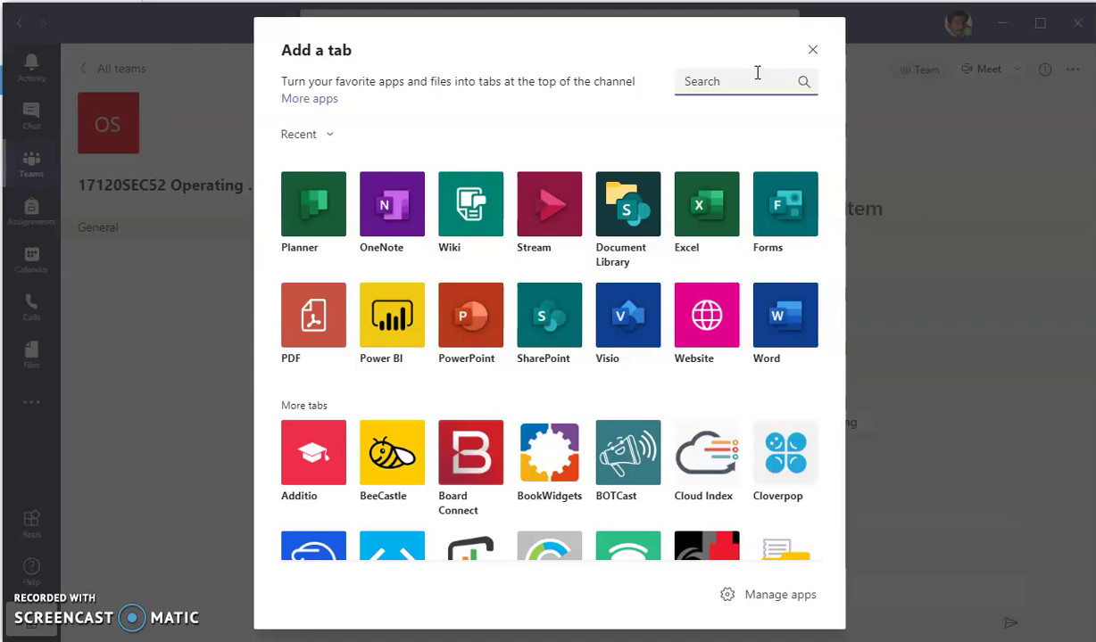
{"action": "left_click", "coordinate": [813, 51]}
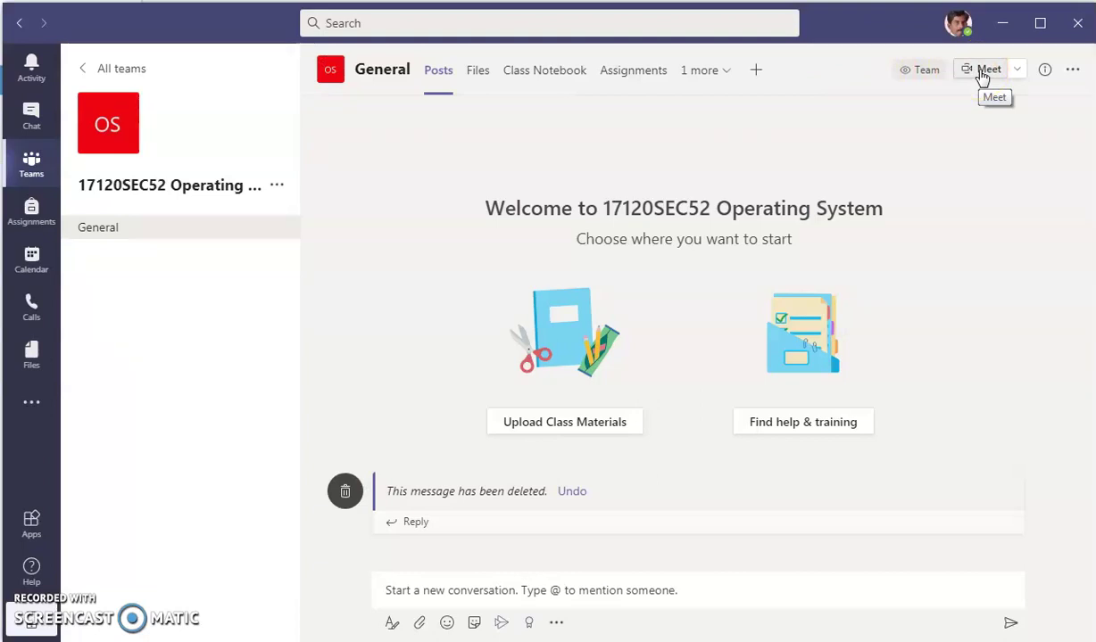
Step: View the audio and video settings for a meeting in the Operating System team's General channel without joining
{"action": "left_click", "coordinate": [981, 77]}
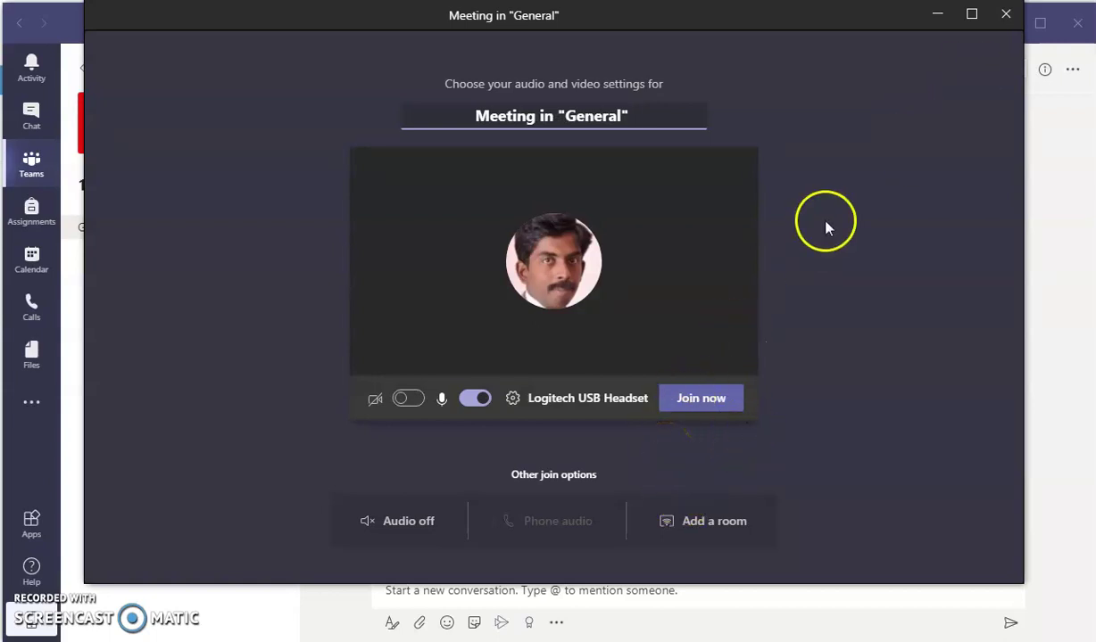
{"action": "left_click", "coordinate": [1006, 19]}
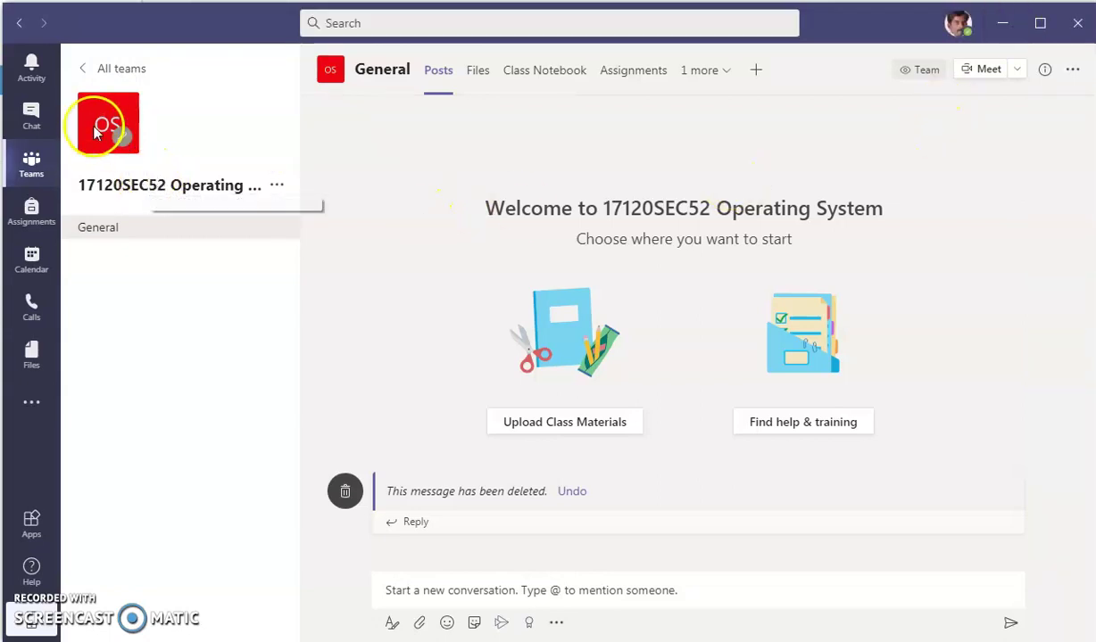
Step: Return to the overview of all teams and open the private chat area
{"action": "left_click", "coordinate": [86, 74]}
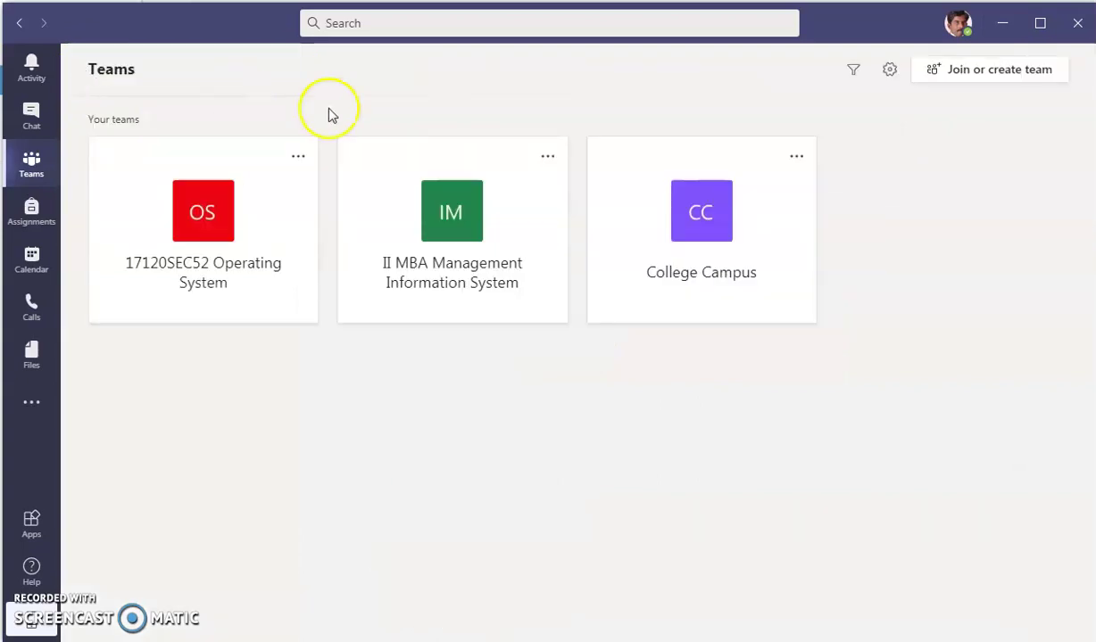
{"action": "left_click", "coordinate": [978, 71]}
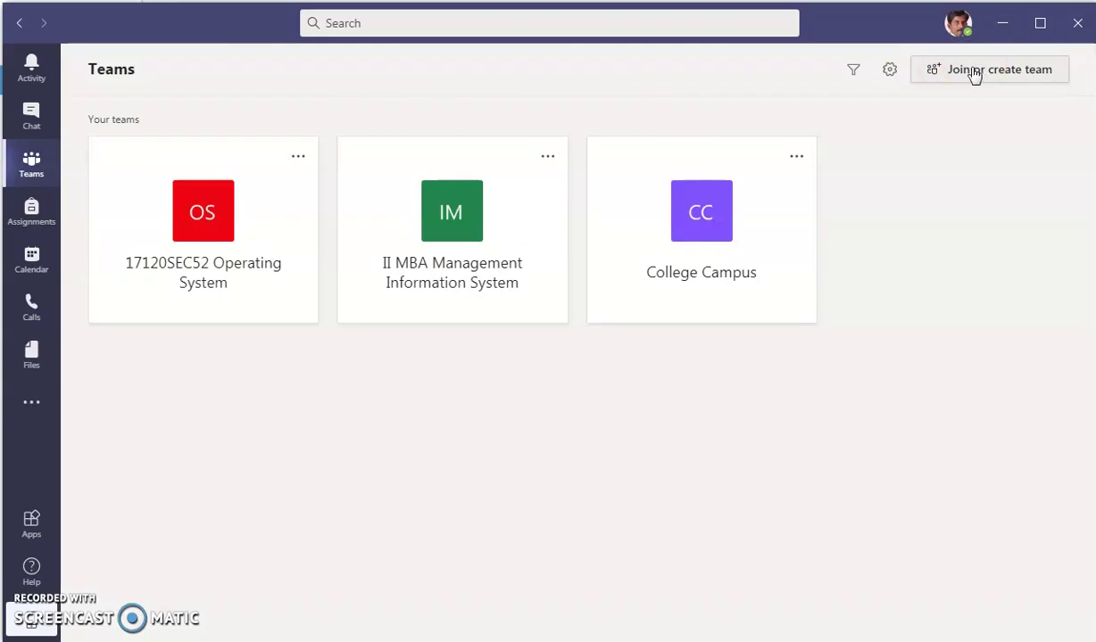
{"action": "left_click", "coordinate": [36, 117]}
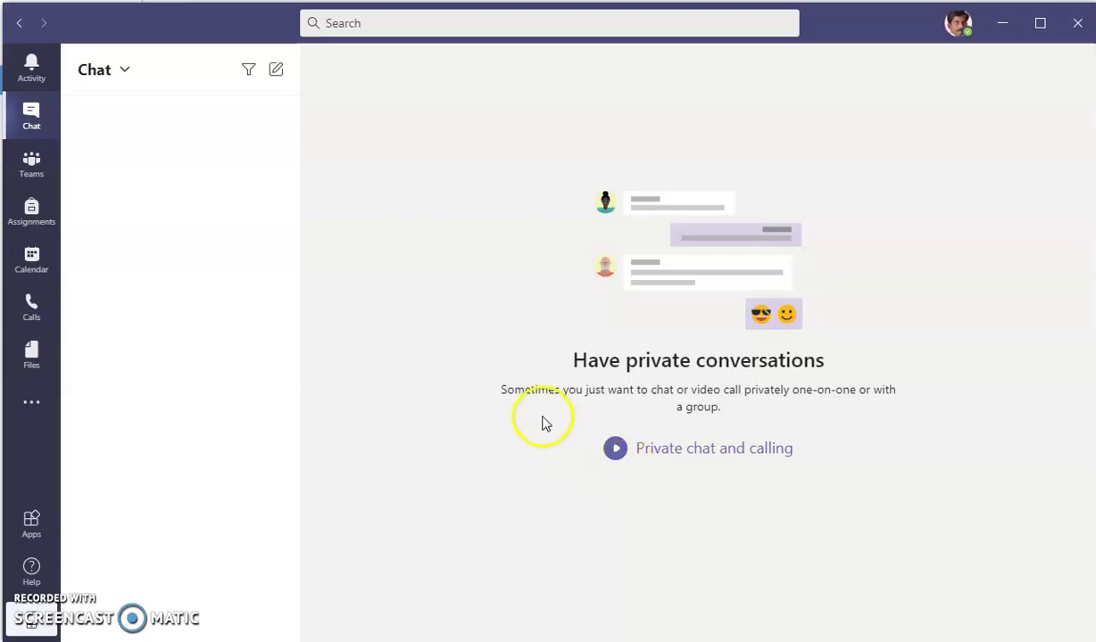
Step: Open the assignments of the 17120SEC52 Operating System class
{"action": "left_click", "coordinate": [29, 223]}
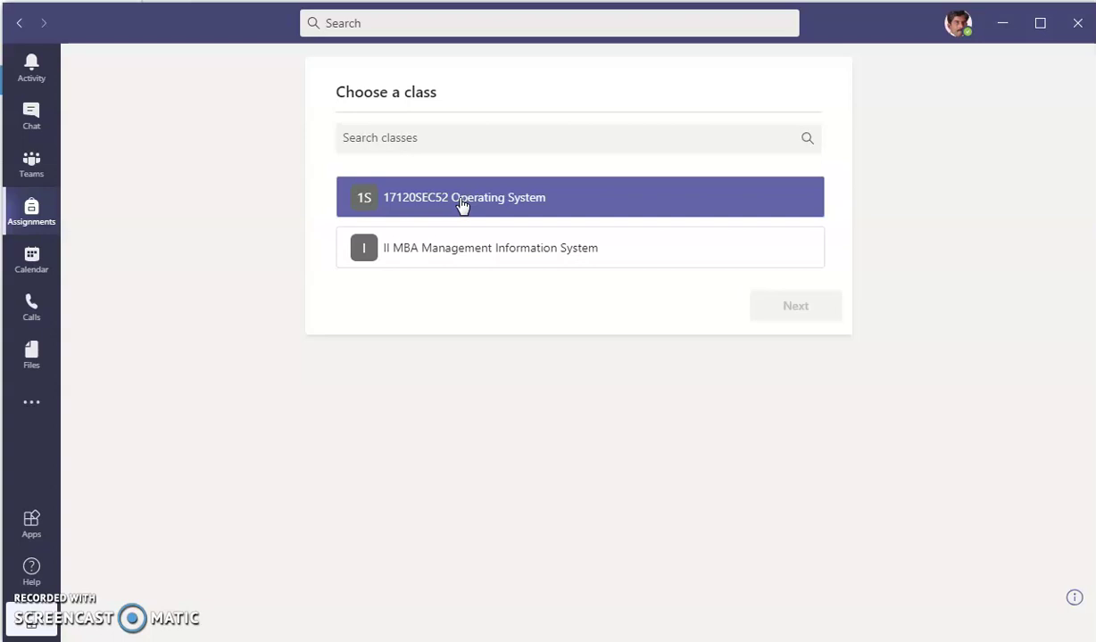
{"action": "left_click", "coordinate": [460, 204]}
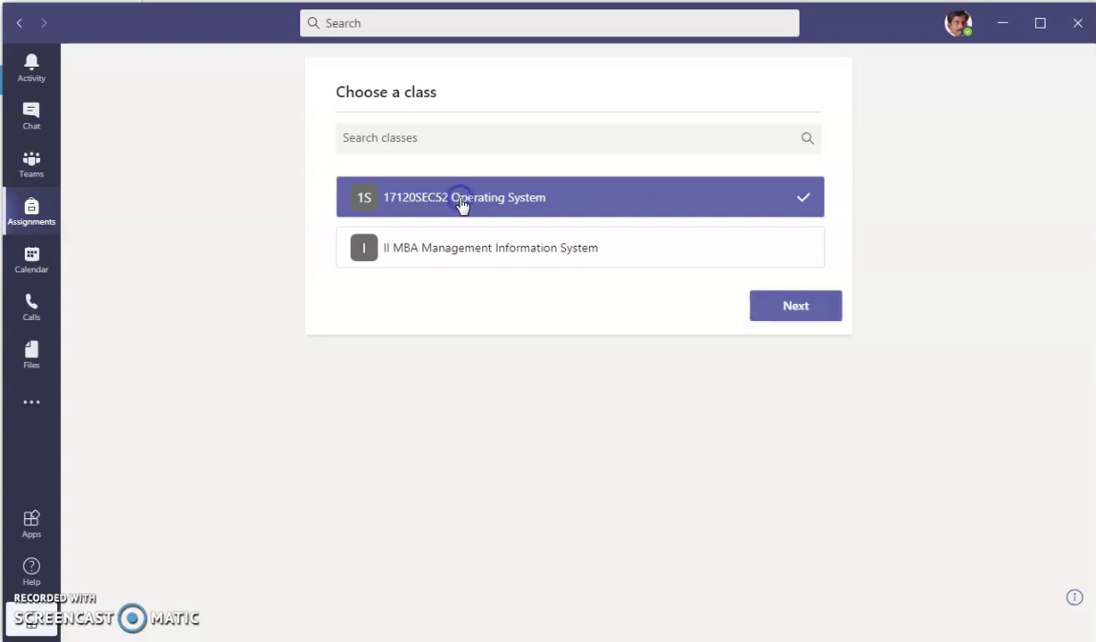
{"action": "left_click", "coordinate": [785, 309]}
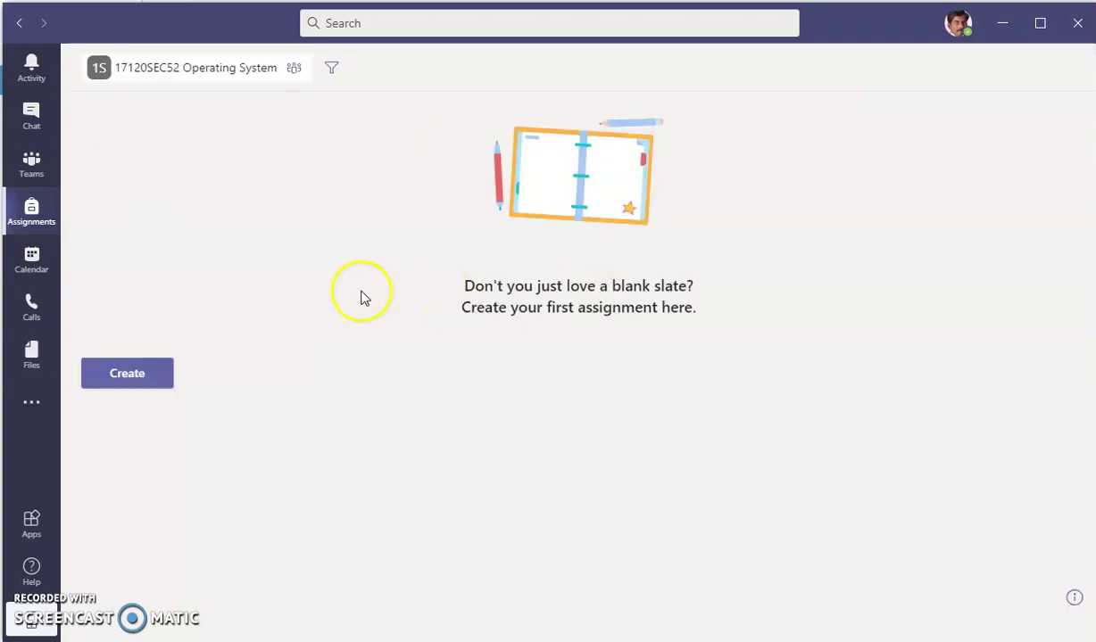
Step: Start a quiz assignment for the Operating System class and open the new quiz form in Microsoft Forms
{"action": "left_click", "coordinate": [134, 375]}
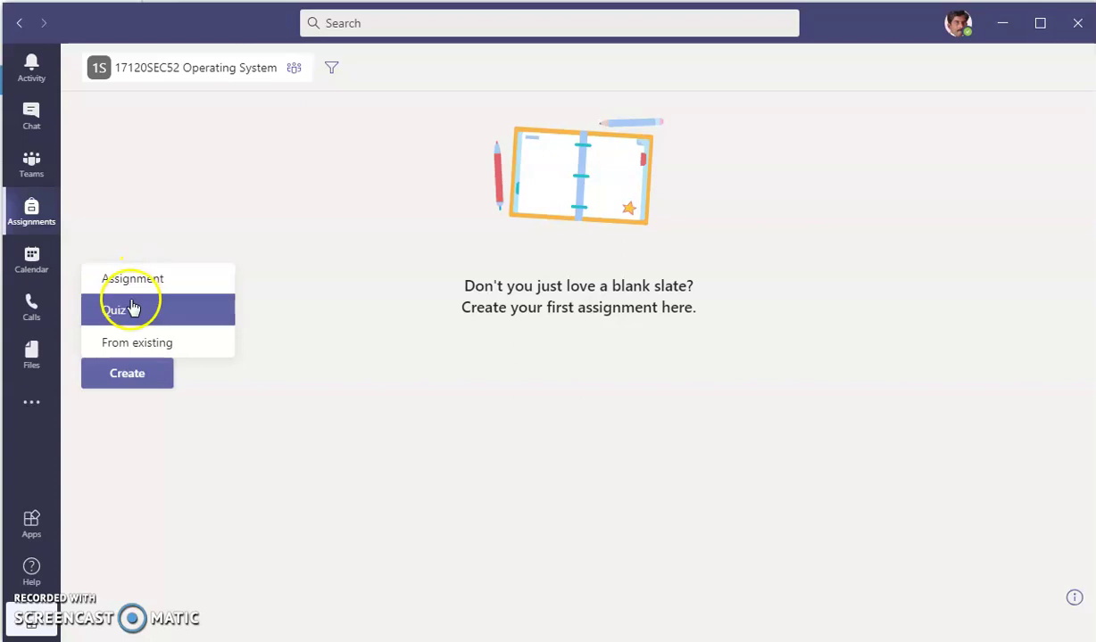
{"action": "left_click", "coordinate": [123, 312]}
{"action": "left_click", "coordinate": [398, 325]}
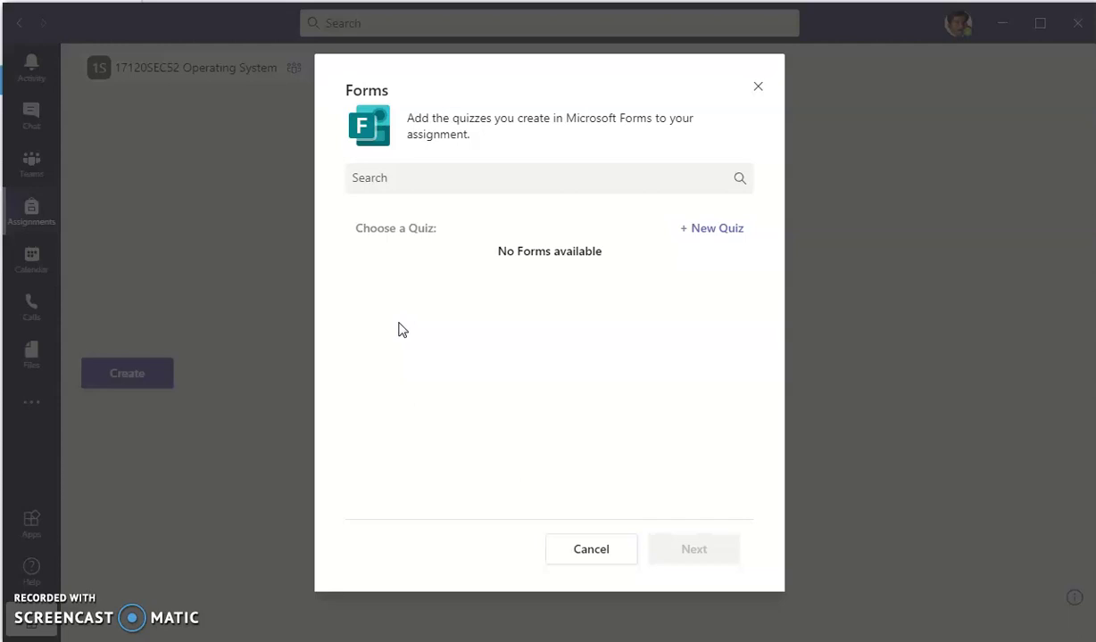
{"action": "left_click", "coordinate": [704, 231]}
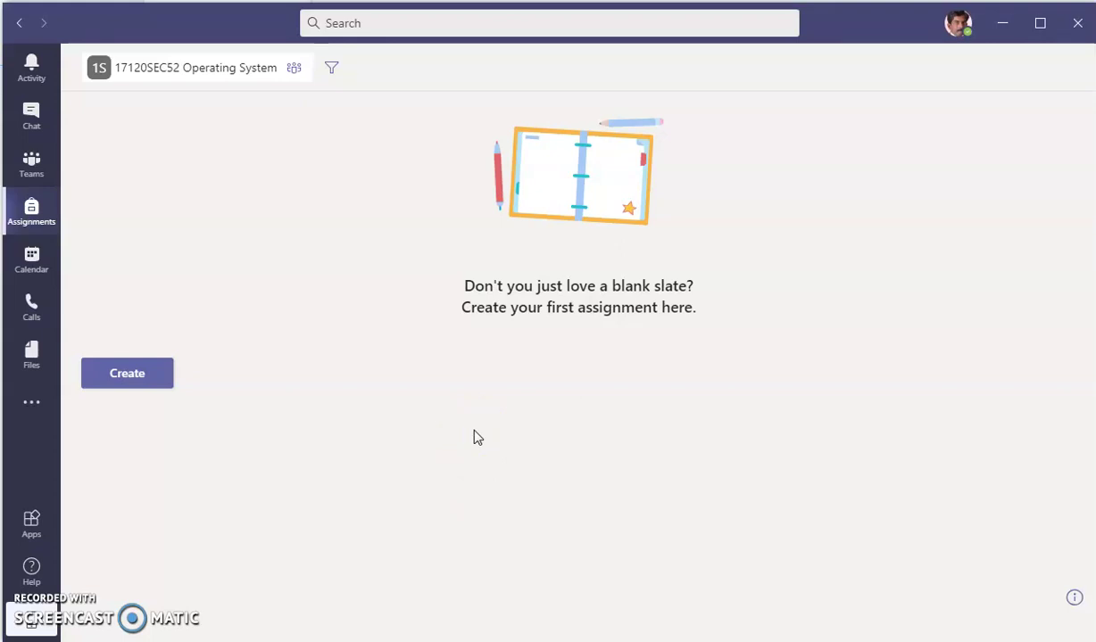
Step: Start a new calendar meeting in the Friday, Aug 21, 2020, 3:30 AM slot and title it "online class"
{"action": "left_click", "coordinate": [37, 273]}
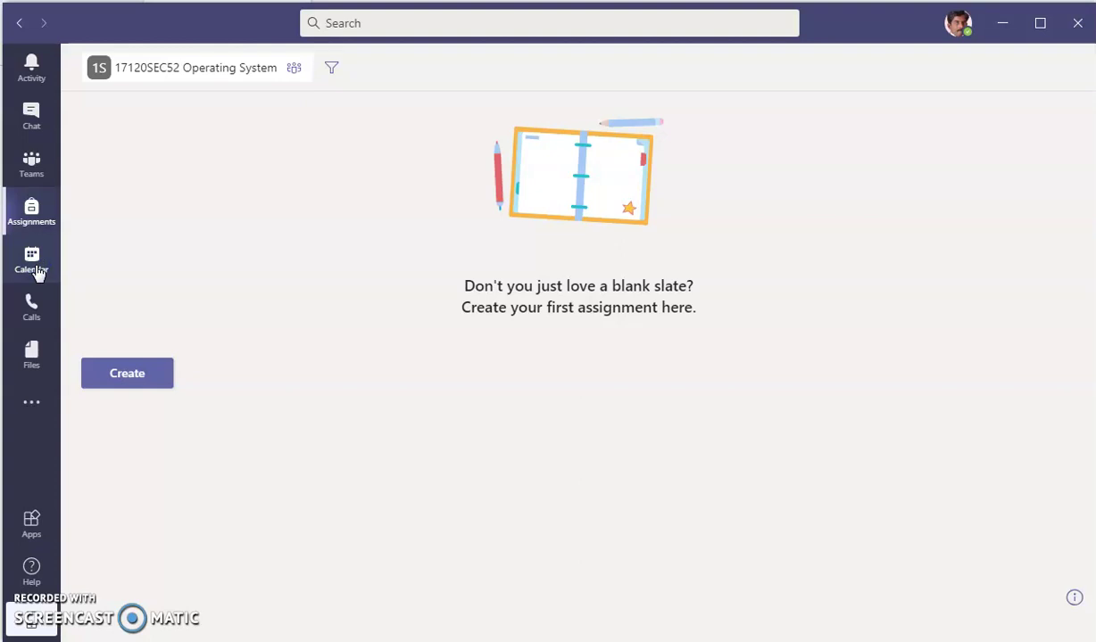
{"action": "left_click", "coordinate": [250, 345]}
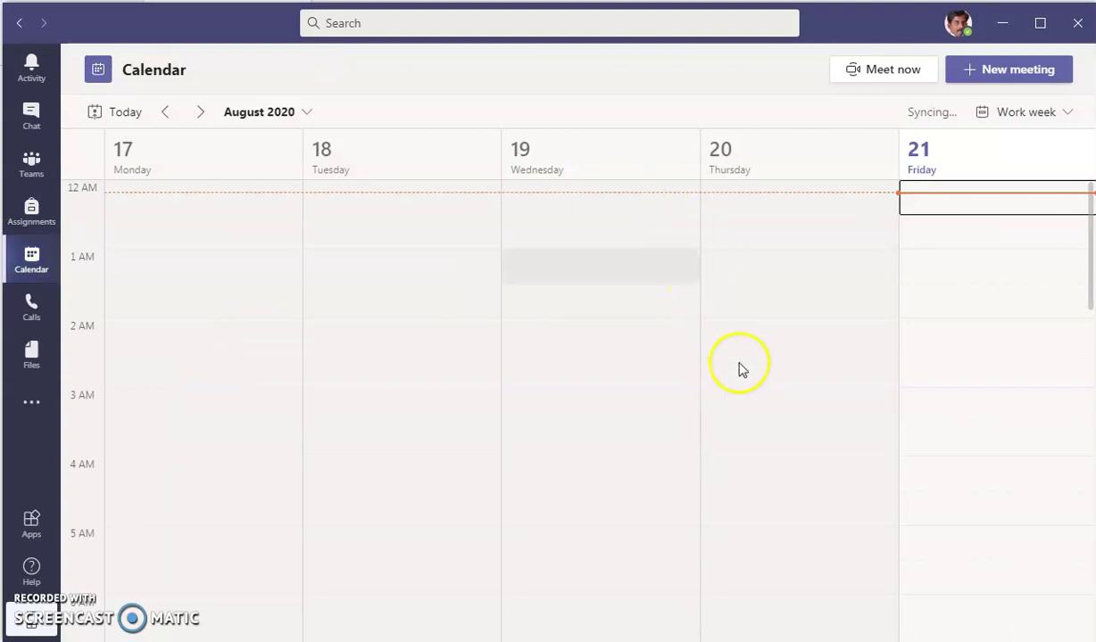
{"action": "left_click", "coordinate": [939, 434]}
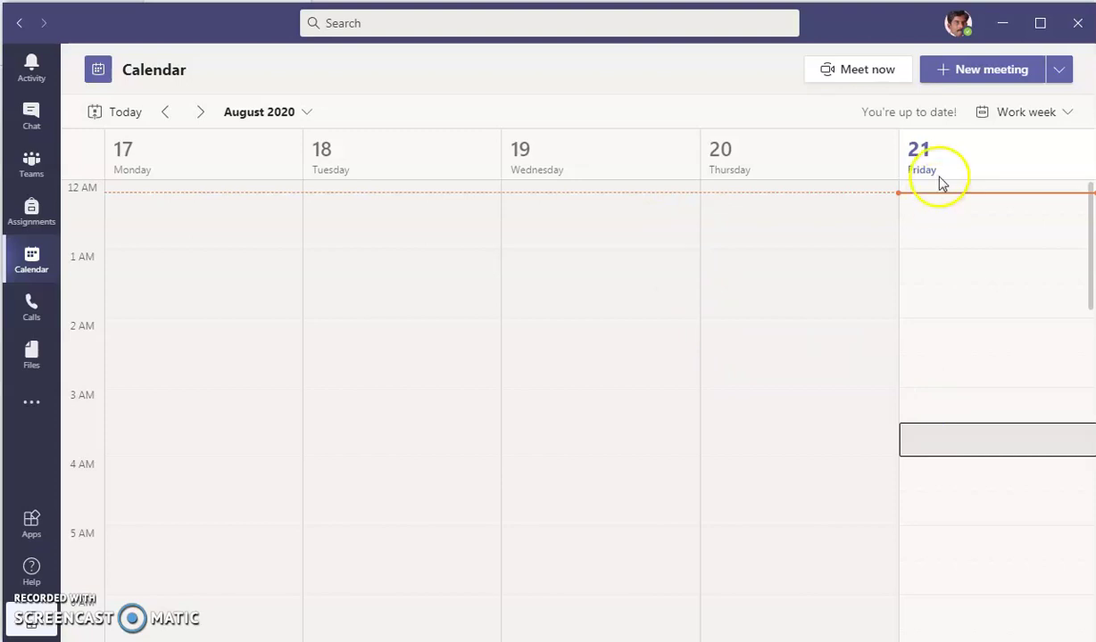
{"action": "left_click", "coordinate": [973, 69]}
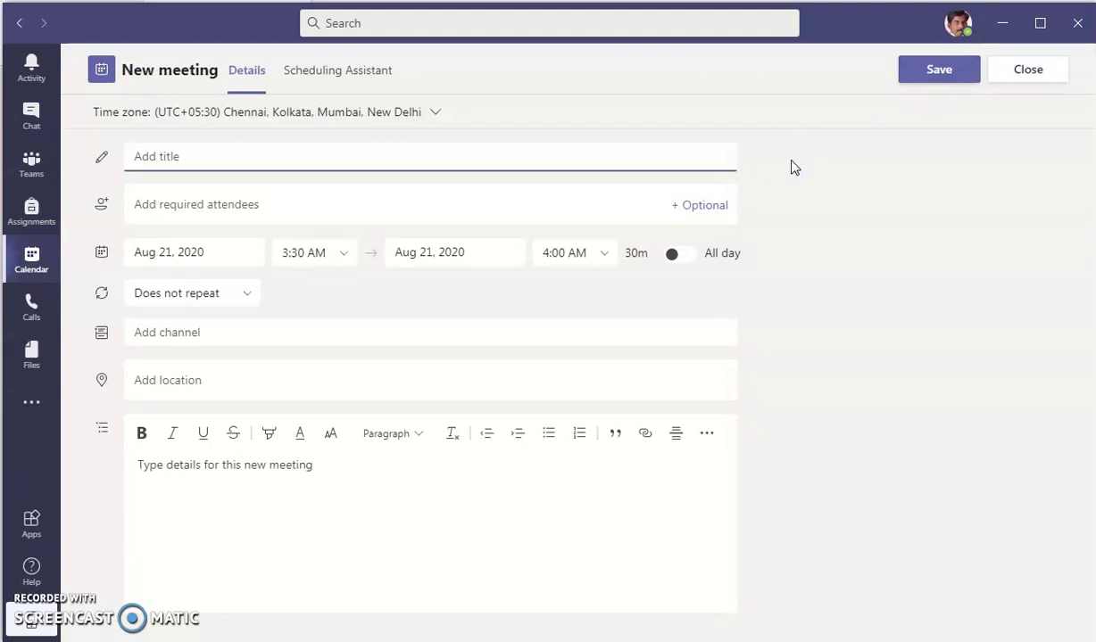
{"action": "type", "text": "joel"}
{"action": "key", "text": "ctrl+a"}
{"action": "type", "text": "senthil"}
{"action": "key", "text": "ctrl+a"}
{"action": "type", "text": "online class"}
Step: Search by partial name for a required attendee of the online class meeting without choosing anyone
{"action": "left_click", "coordinate": [325, 204]}
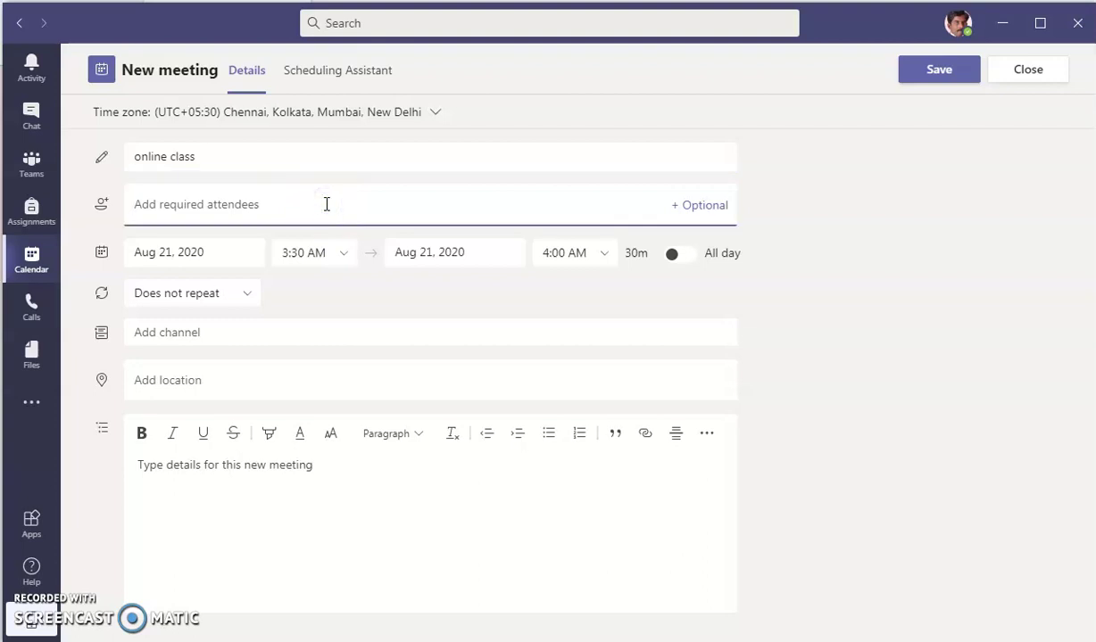
{"action": "type", "text": "senth"}
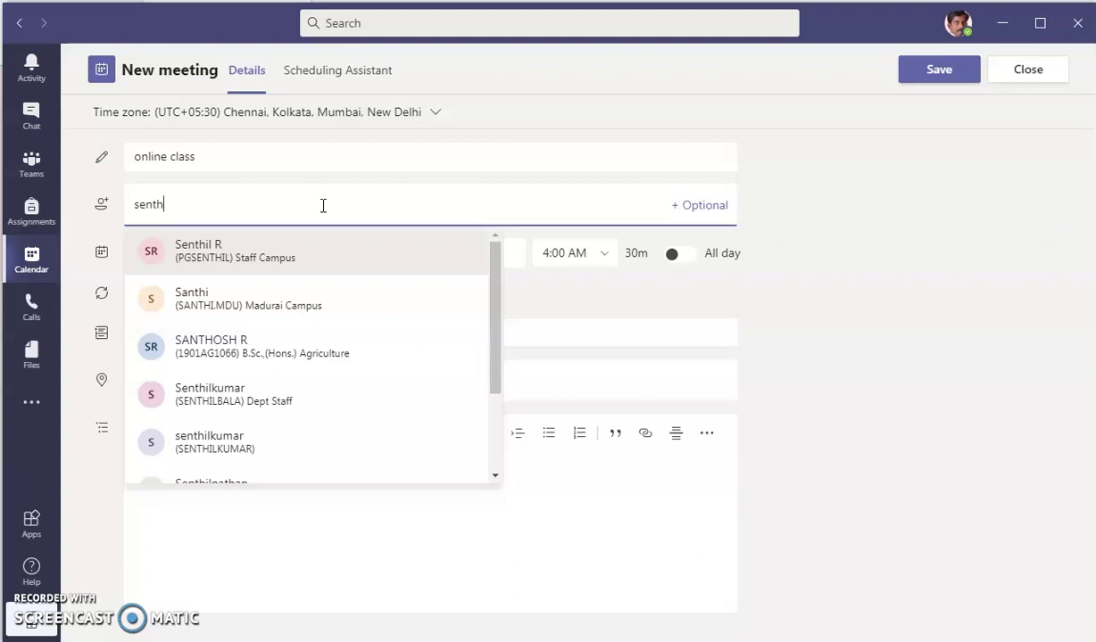
{"action": "left_click", "coordinate": [819, 342]}
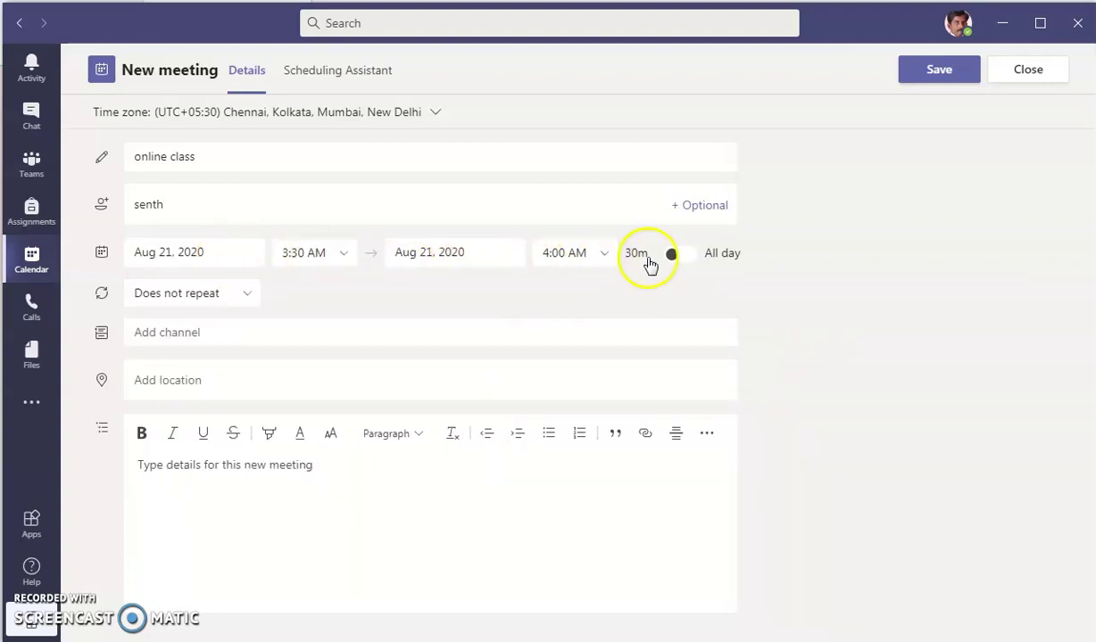
Step: Set the online class meeting's end time to 6:00 AM
{"action": "left_click", "coordinate": [600, 257]}
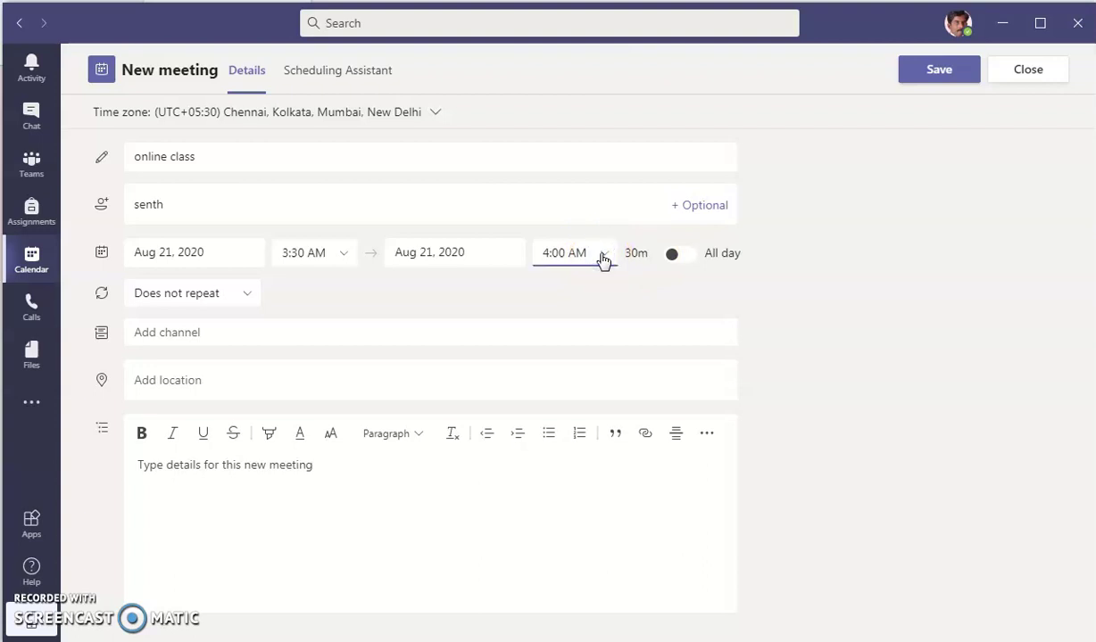
{"action": "left_click", "coordinate": [587, 345]}
{"action": "left_click", "coordinate": [605, 255]}
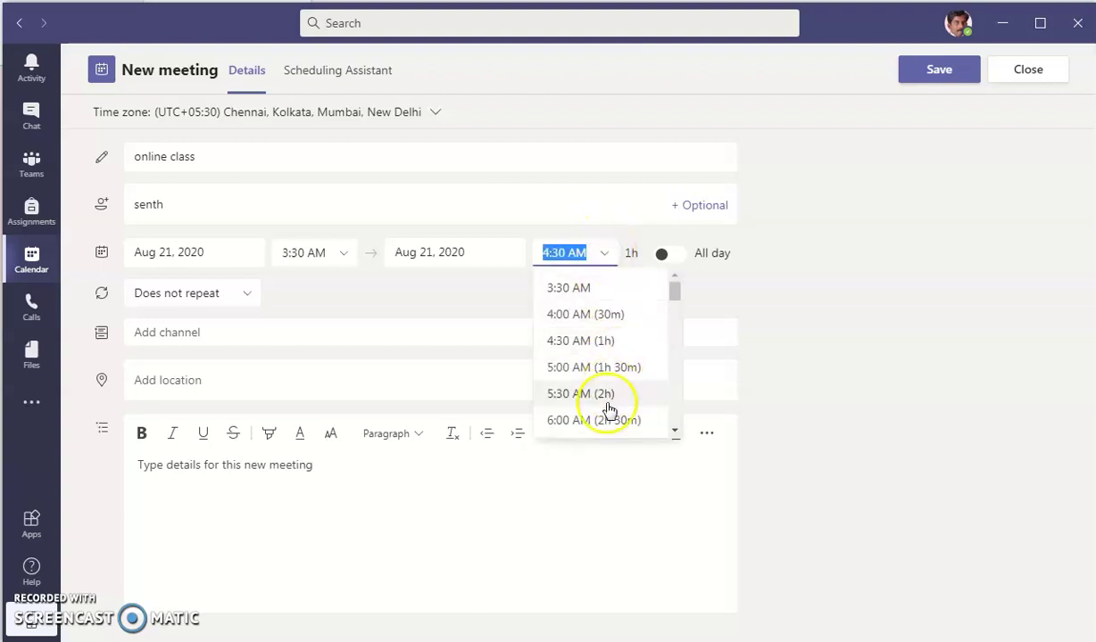
{"action": "left_click", "coordinate": [601, 423]}
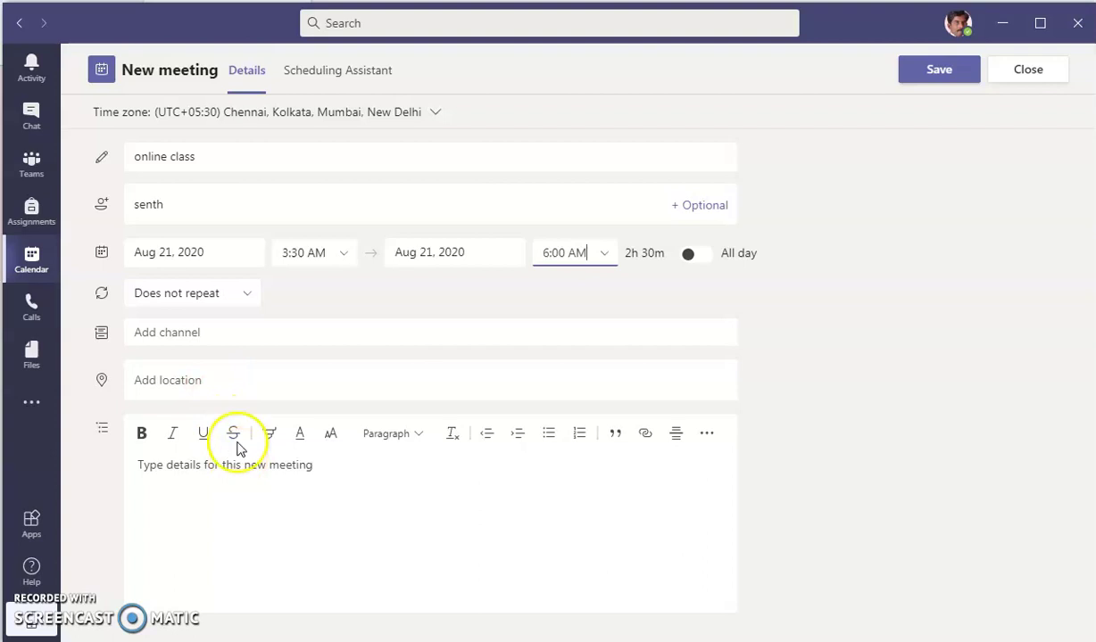
Step: View the teams available for the meeting's channel and the Operating System team's channels, without choosing one
{"action": "left_click", "coordinate": [228, 336]}
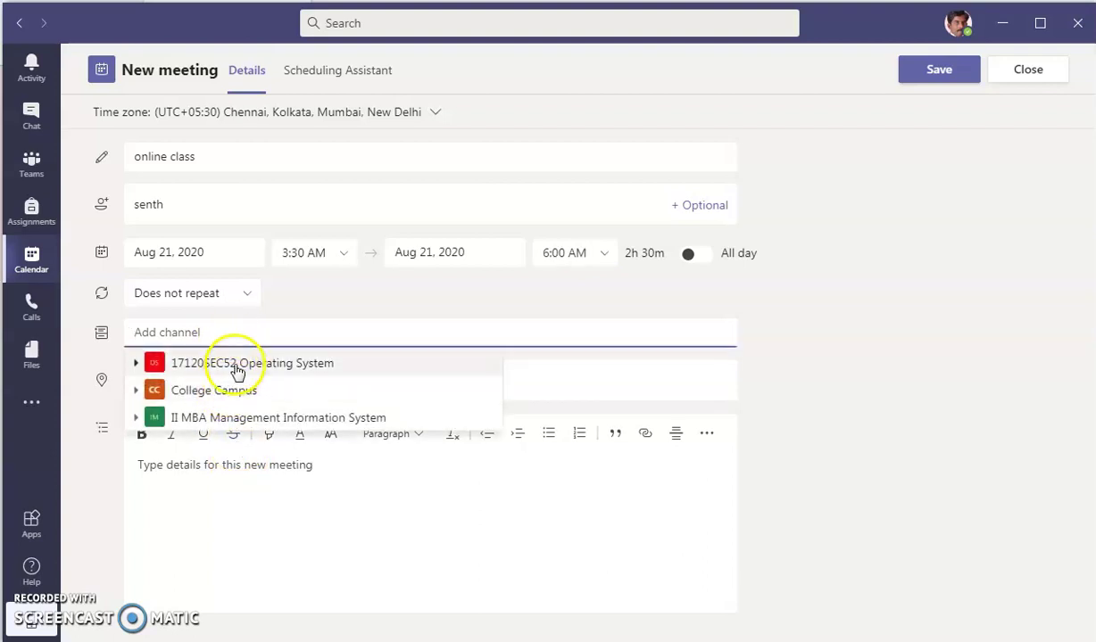
{"action": "left_click", "coordinate": [236, 366]}
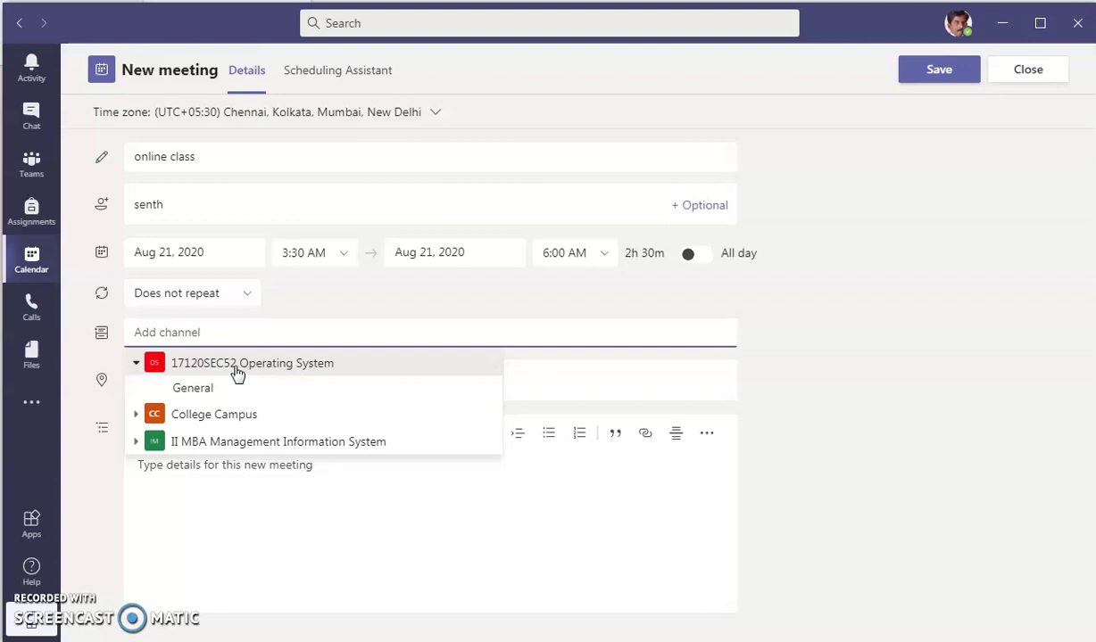
{"action": "left_click", "coordinate": [237, 365]}
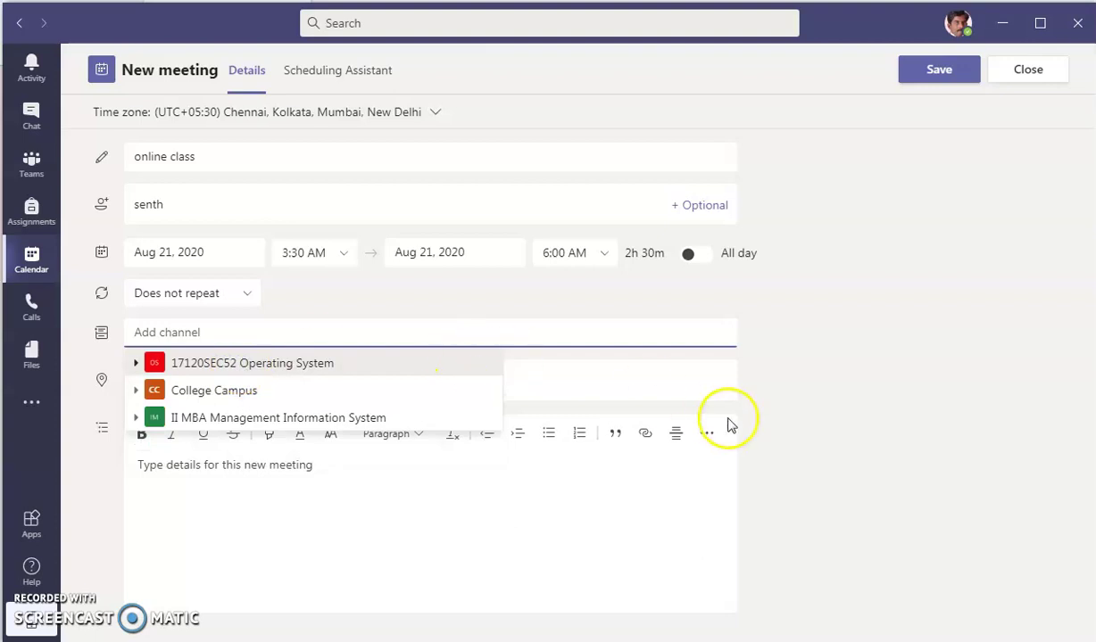
{"action": "left_click", "coordinate": [859, 393]}
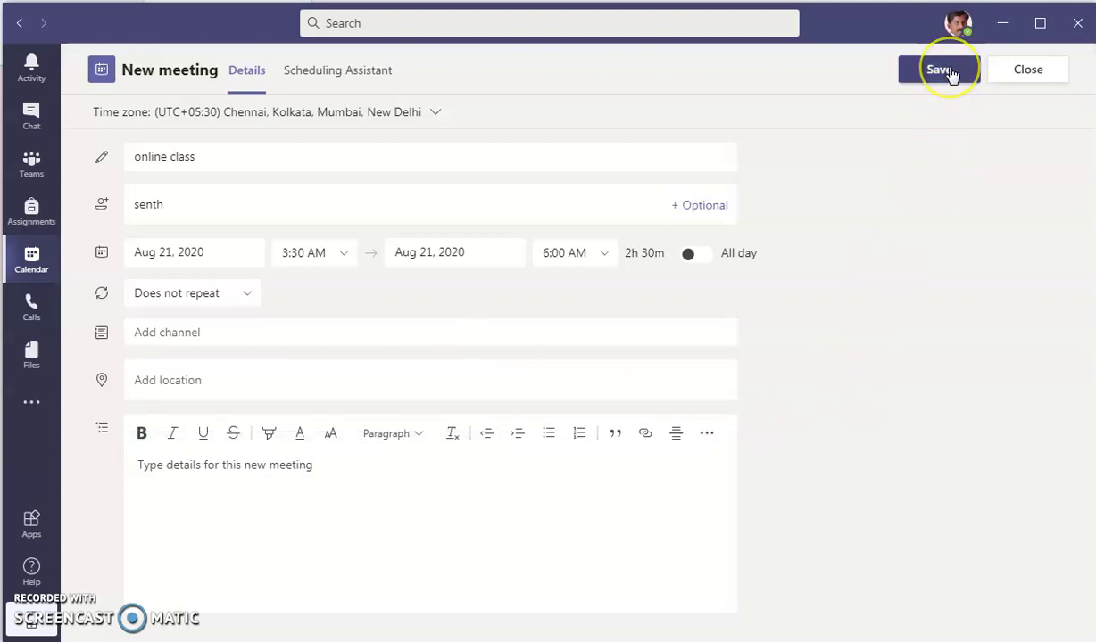
Step: View the meeting's Scheduling Assistant, and close the new meeting, discarding its edits
{"action": "left_click", "coordinate": [343, 80]}
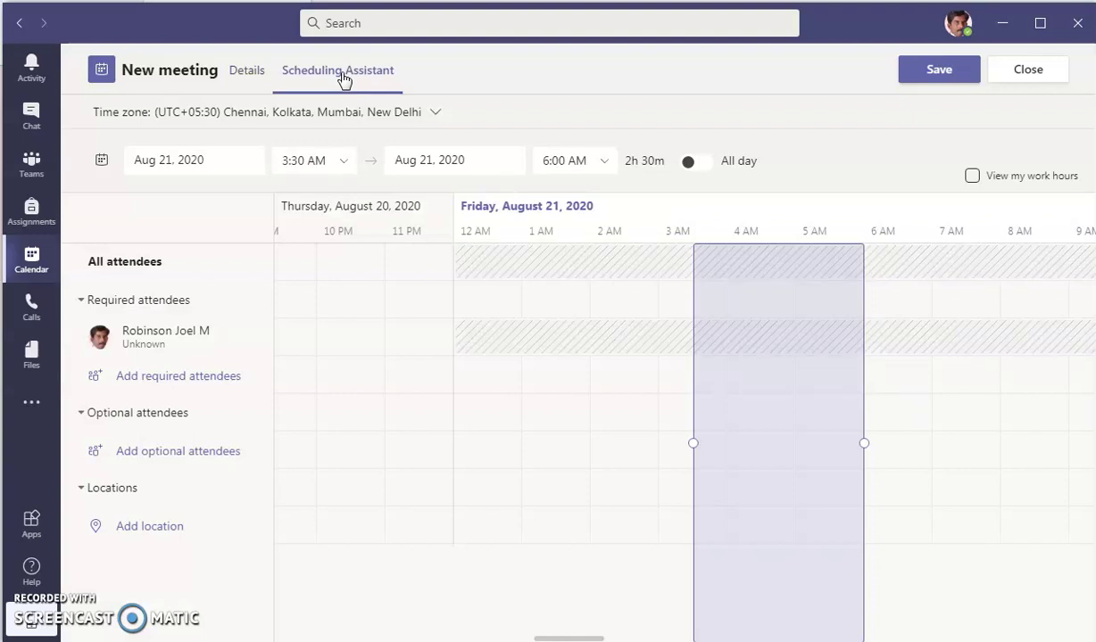
{"action": "left_click", "coordinate": [165, 385]}
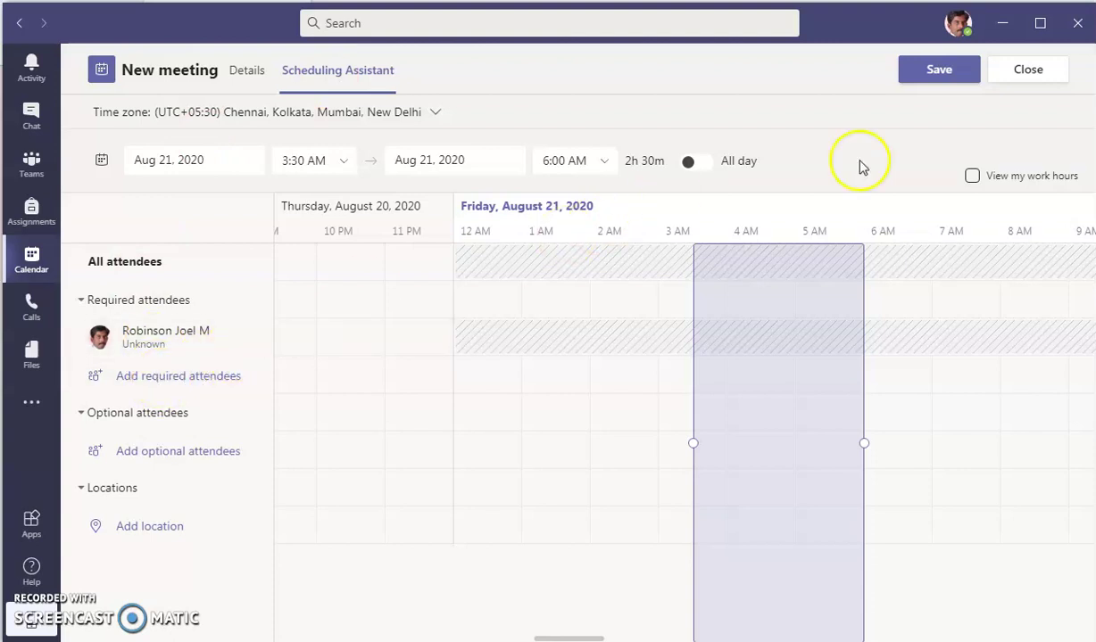
{"action": "left_click", "coordinate": [1019, 79]}
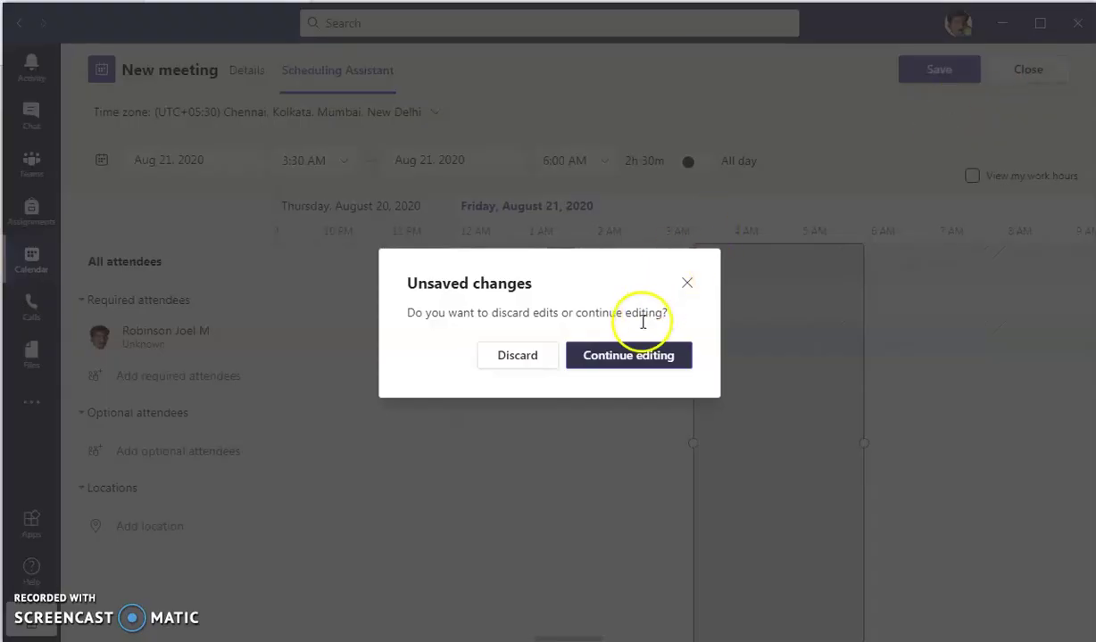
{"action": "left_click", "coordinate": [534, 358]}
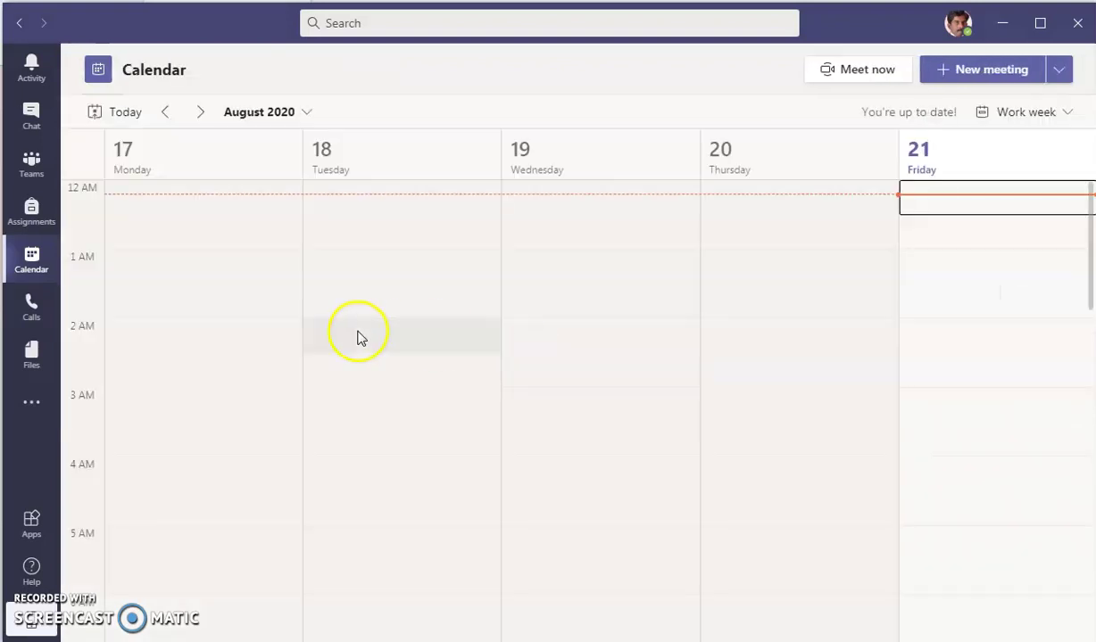
Step: View the recent files, and browse the app catalogue's Popular apps category
{"action": "left_click", "coordinate": [32, 351]}
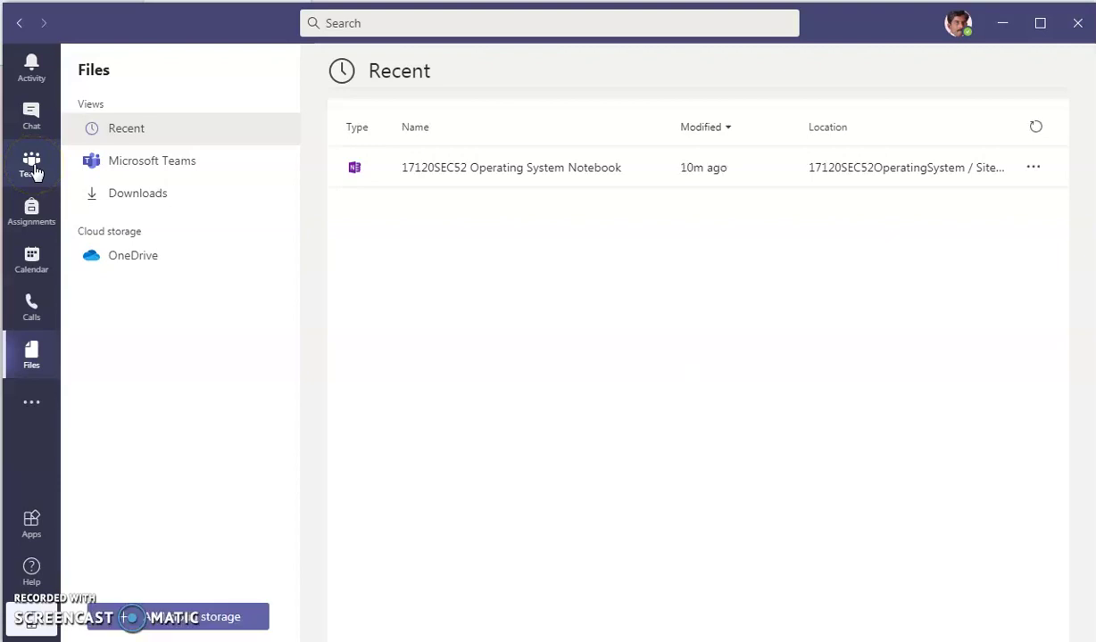
{"action": "left_click", "coordinate": [32, 533]}
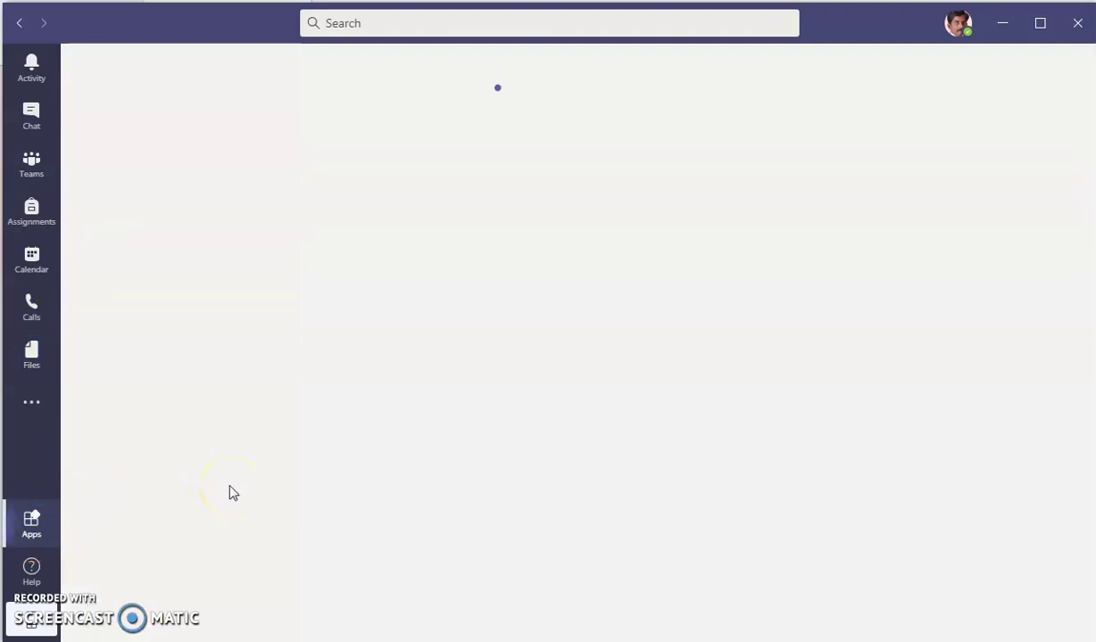
{"action": "left_click", "coordinate": [472, 355]}
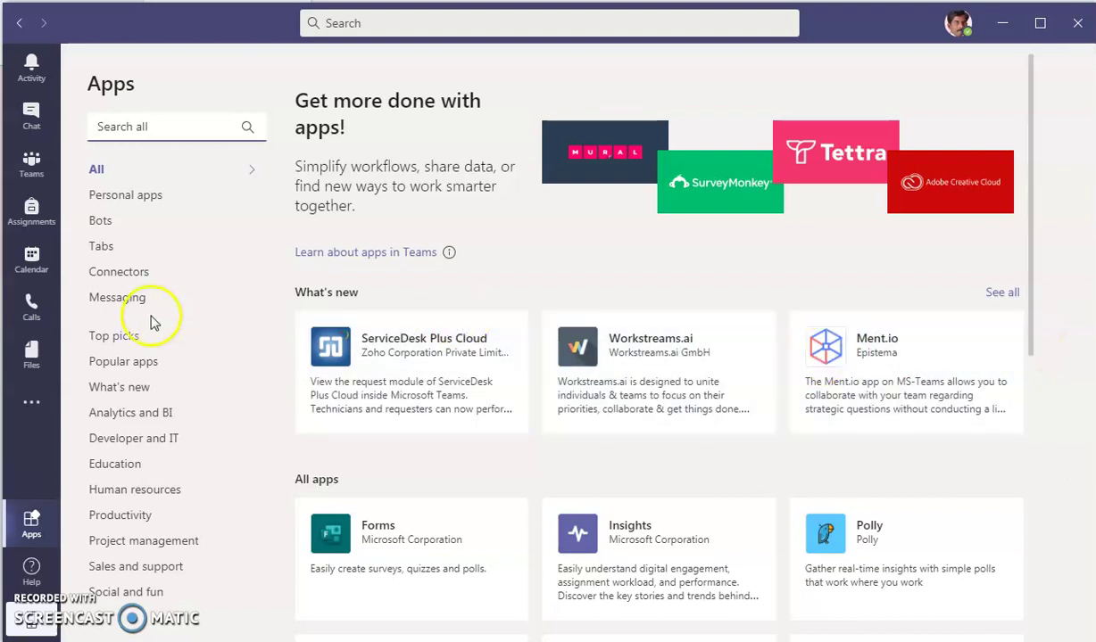
{"action": "left_click", "coordinate": [125, 362]}
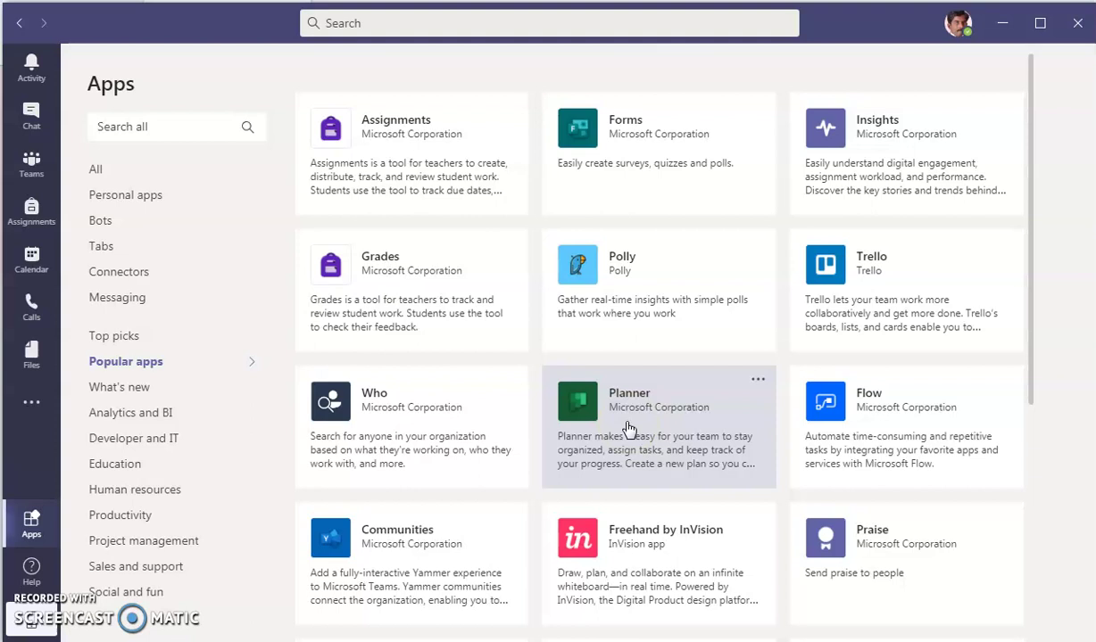
Step: Add a Planner tab with a new plan named "to know" to the Operating System team's General channel
{"action": "left_click", "coordinate": [44, 181]}
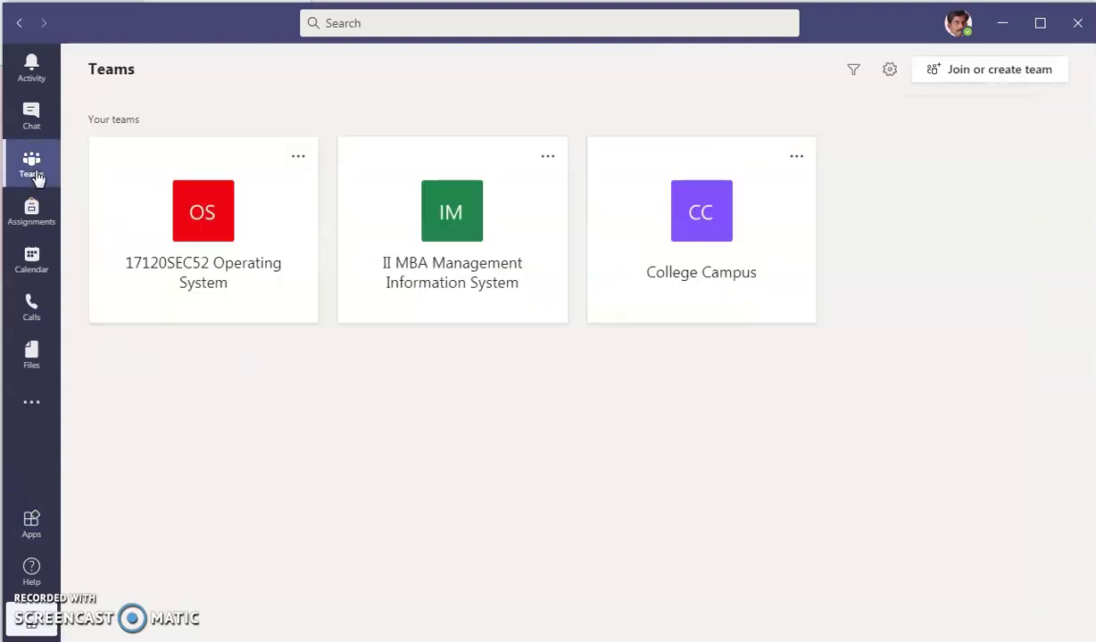
{"action": "left_click", "coordinate": [224, 259]}
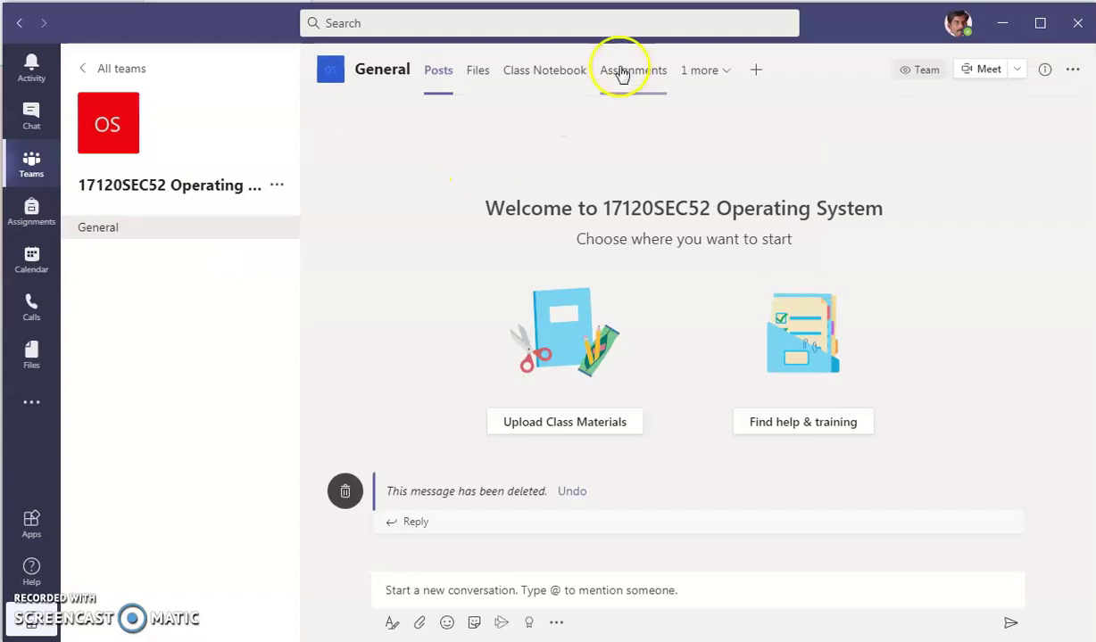
{"action": "left_click", "coordinate": [721, 75]}
{"action": "left_click", "coordinate": [757, 73]}
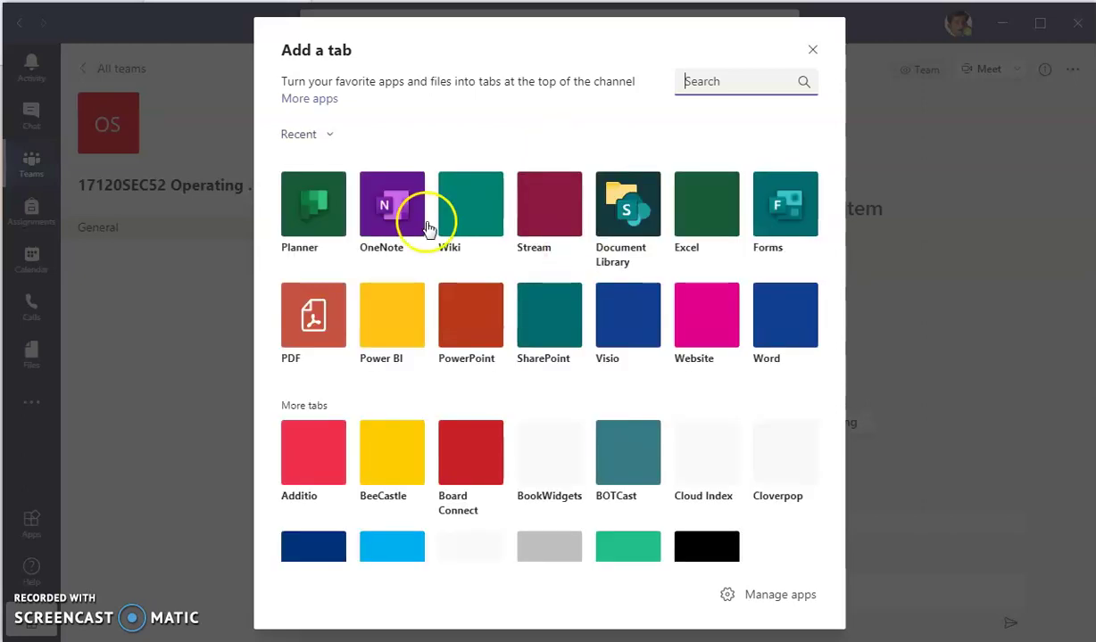
{"action": "left_click", "coordinate": [330, 216]}
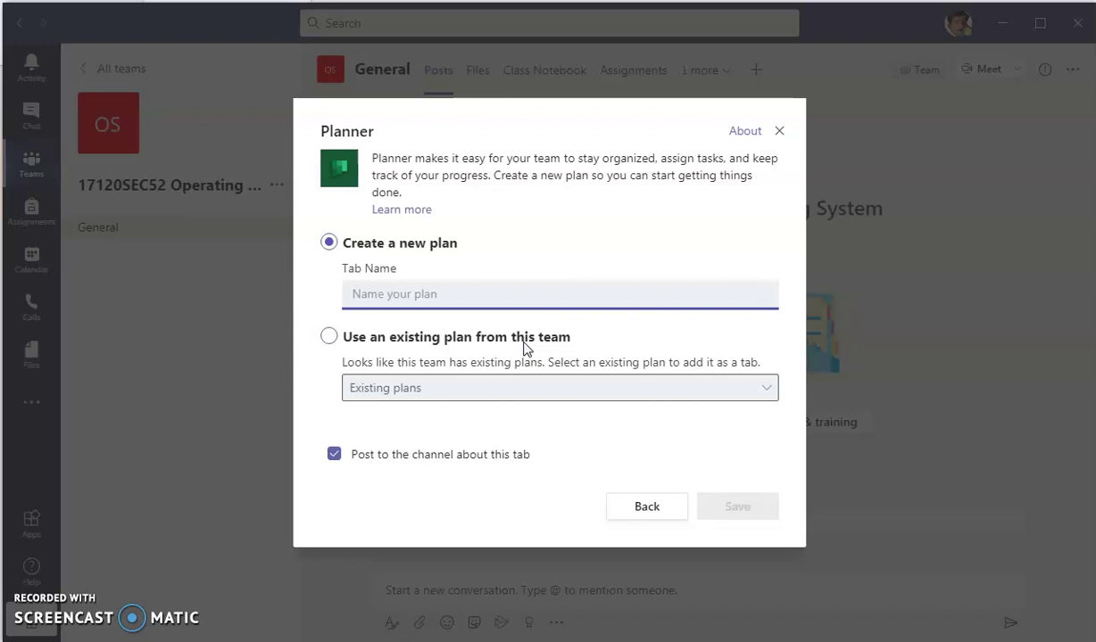
{"action": "type", "text": "to know"}
{"action": "left_click", "coordinate": [734, 511]}
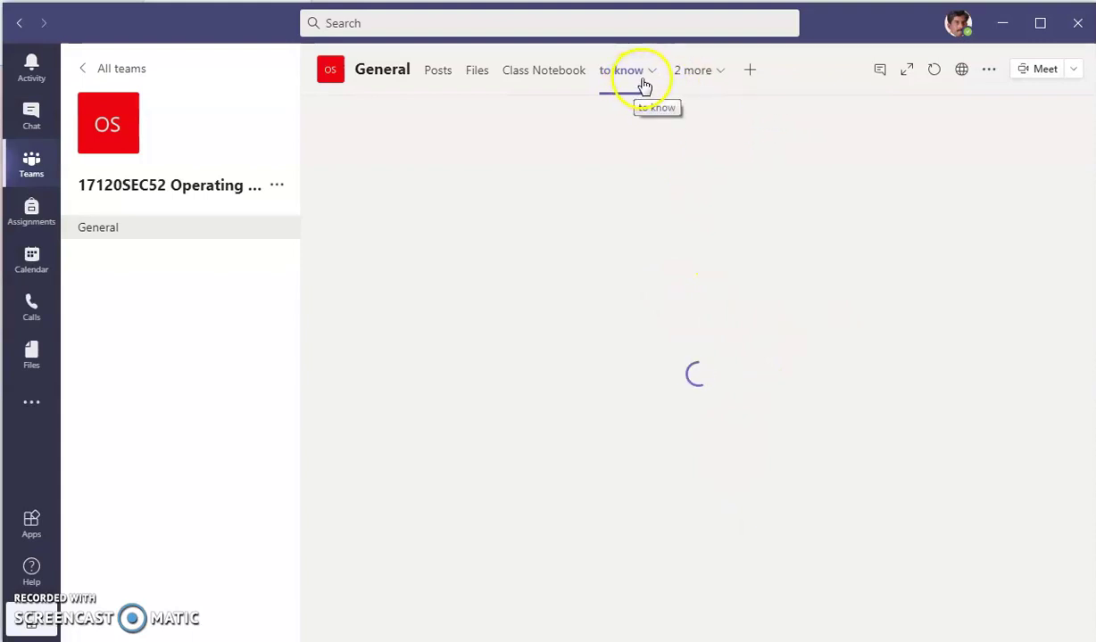
Step: Remove the "to know" tab from the General channel
{"action": "left_click", "coordinate": [652, 73]}
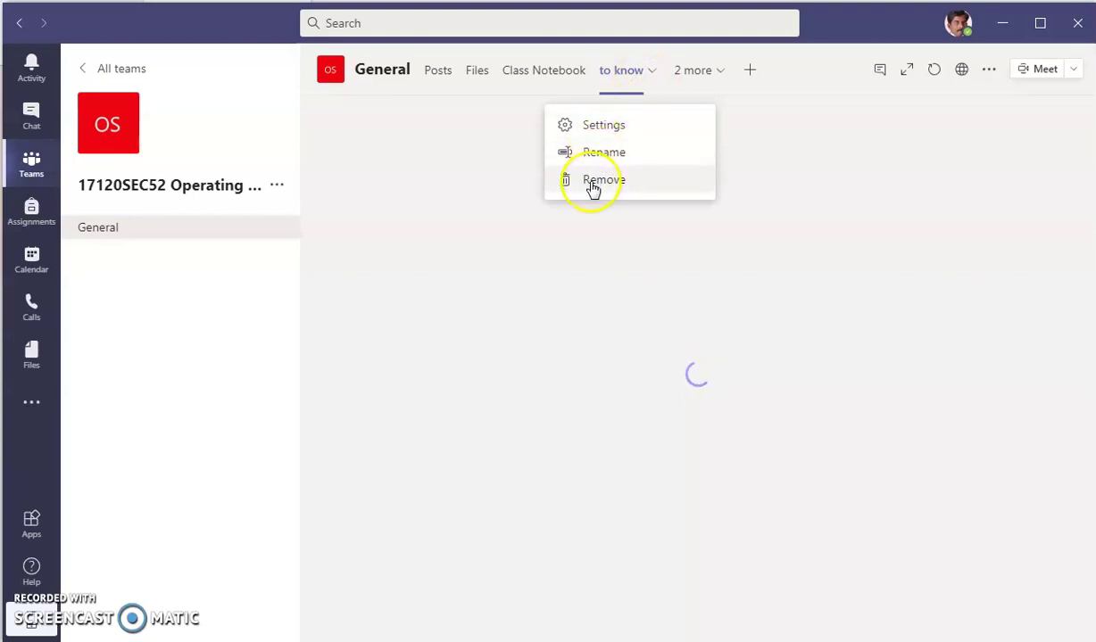
{"action": "left_click", "coordinate": [593, 185]}
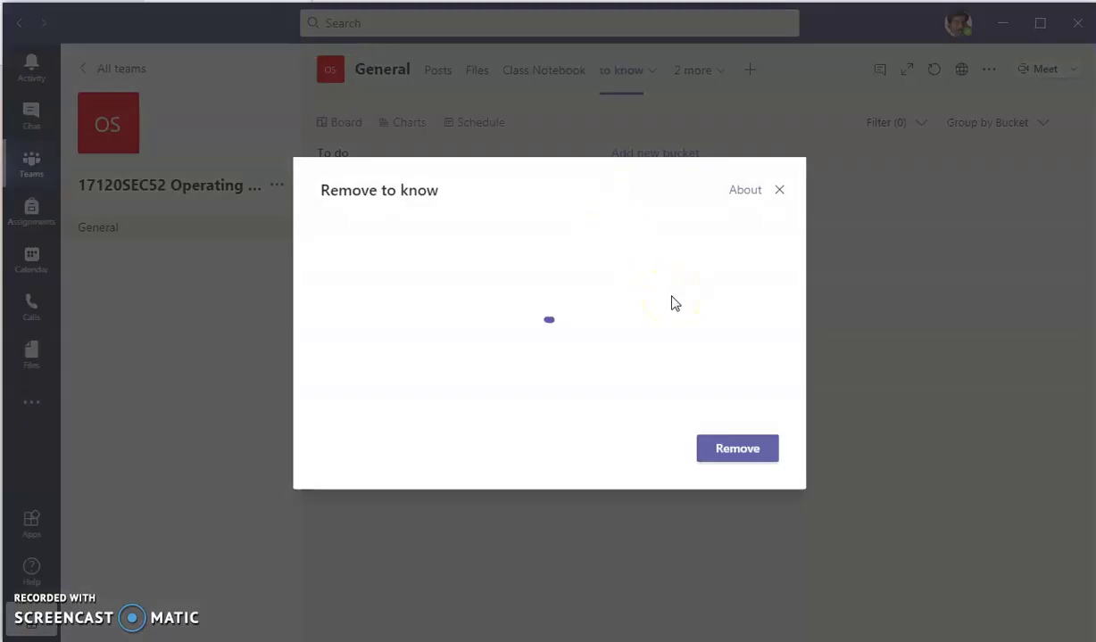
{"action": "left_click", "coordinate": [727, 448]}
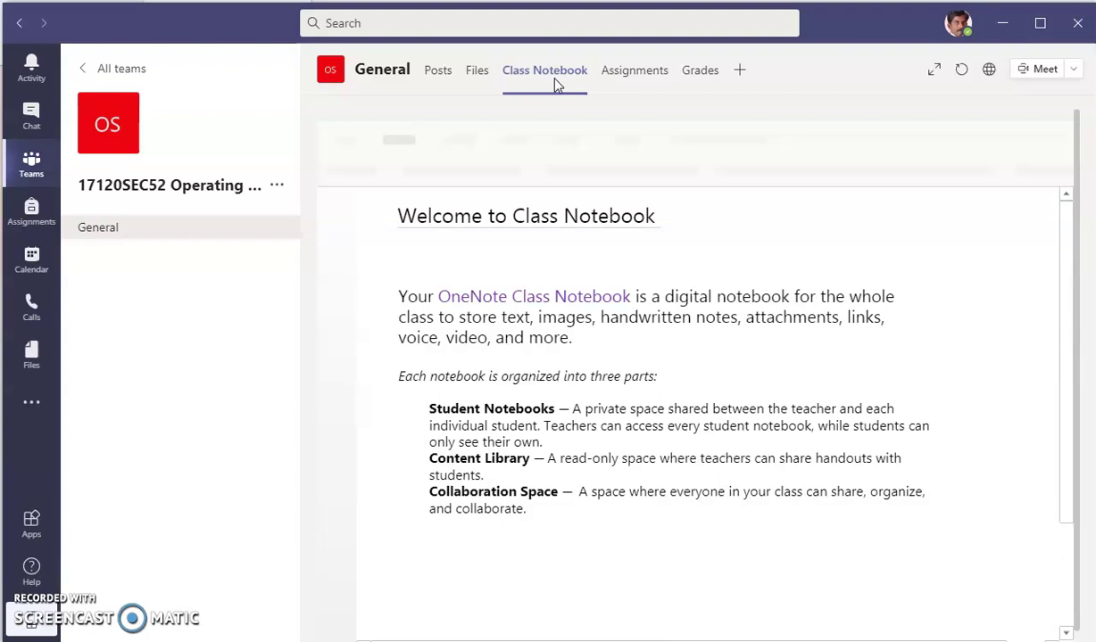
Step: View the General channel's files, and return to its posts
{"action": "left_click", "coordinate": [477, 77]}
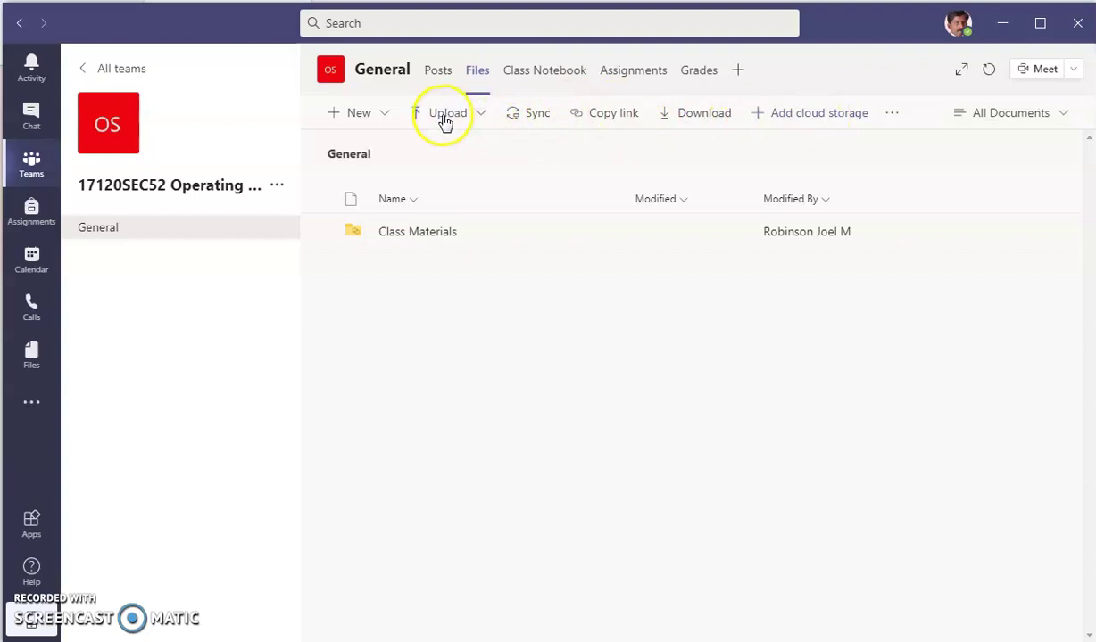
{"action": "left_click", "coordinate": [441, 80]}
{"action": "left_click", "coordinate": [440, 81]}
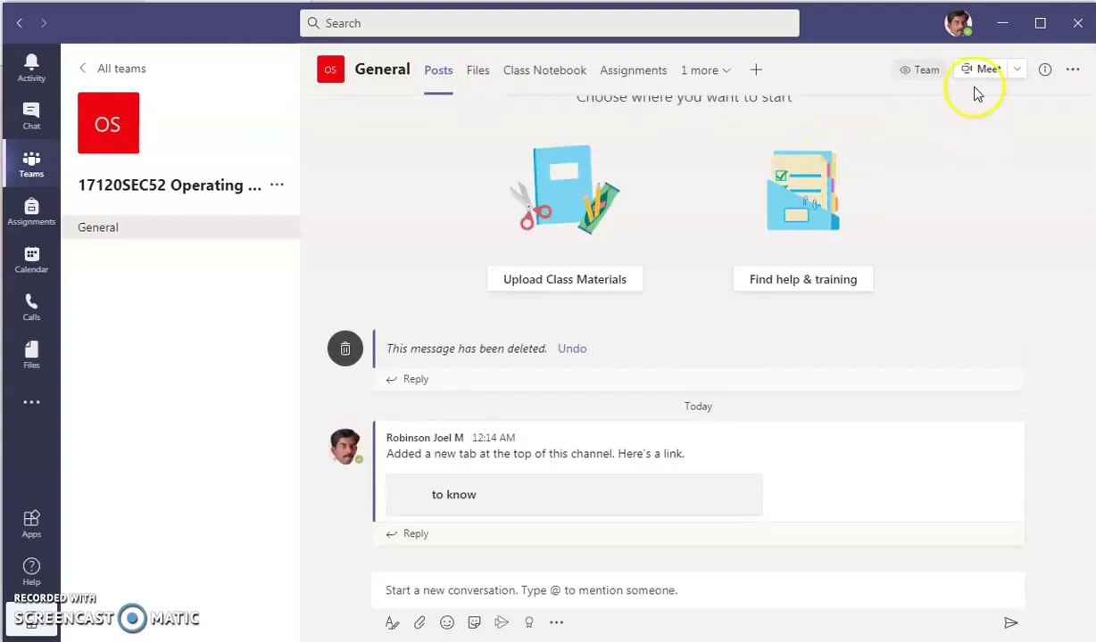
Step: Start scheduling a new meeting from the General channel, view its Scheduling Assistant, and return to the meeting details
{"action": "left_click", "coordinate": [1018, 72]}
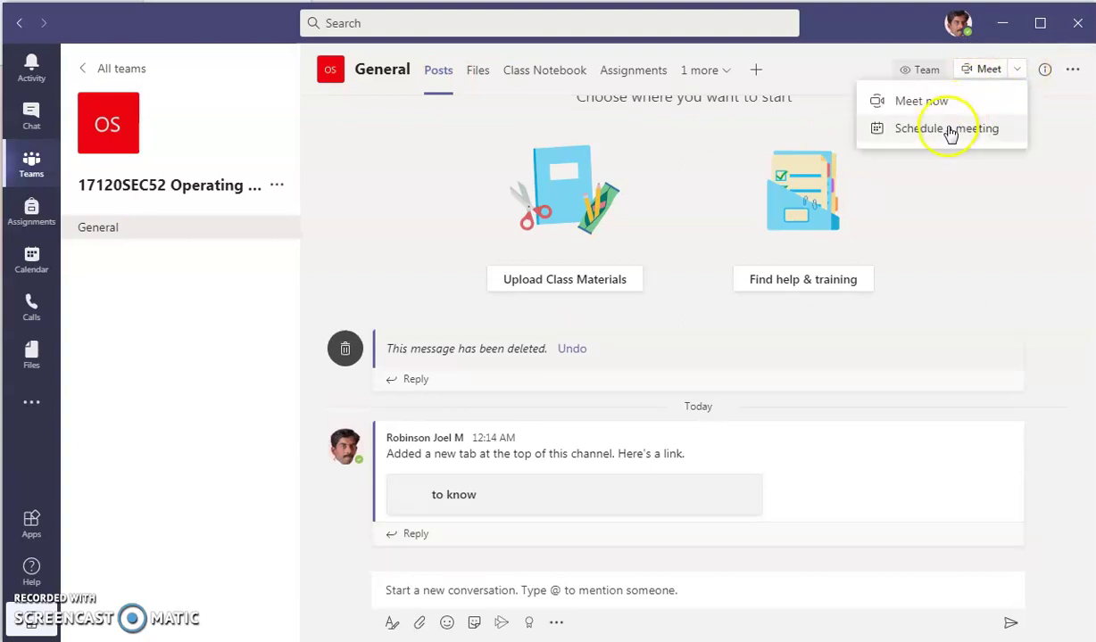
{"action": "left_click", "coordinate": [951, 130]}
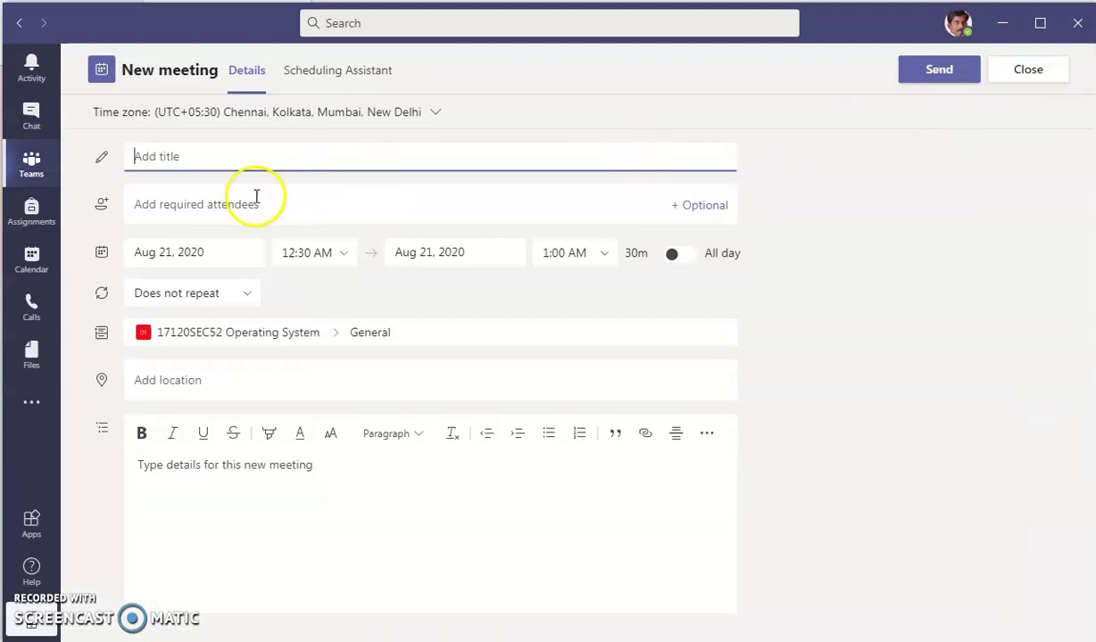
{"action": "left_click", "coordinate": [333, 72]}
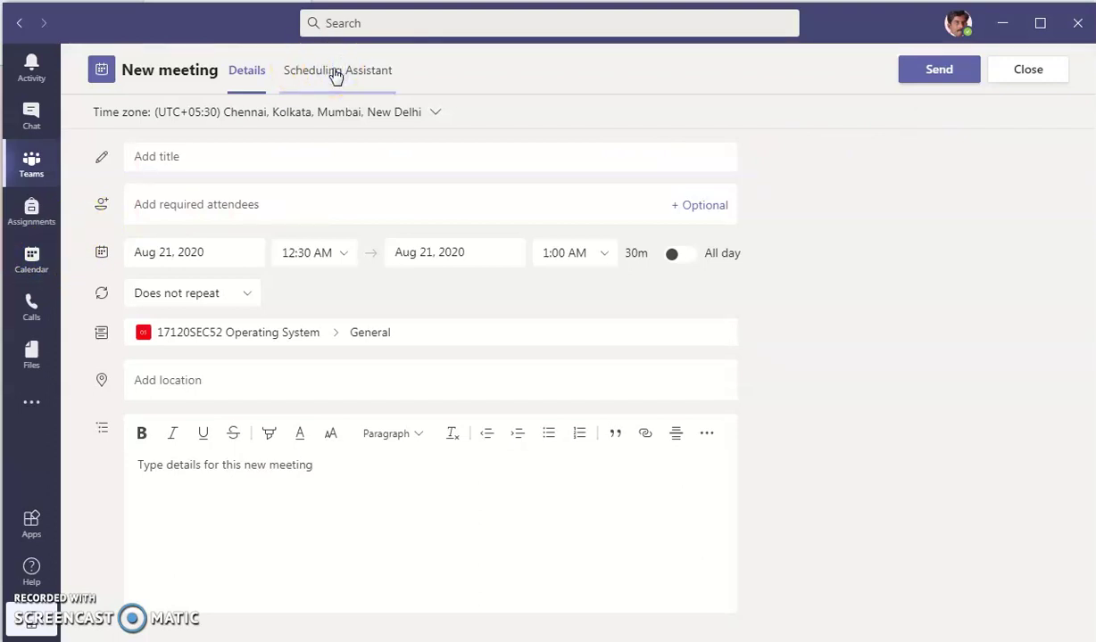
{"action": "left_click", "coordinate": [251, 77]}
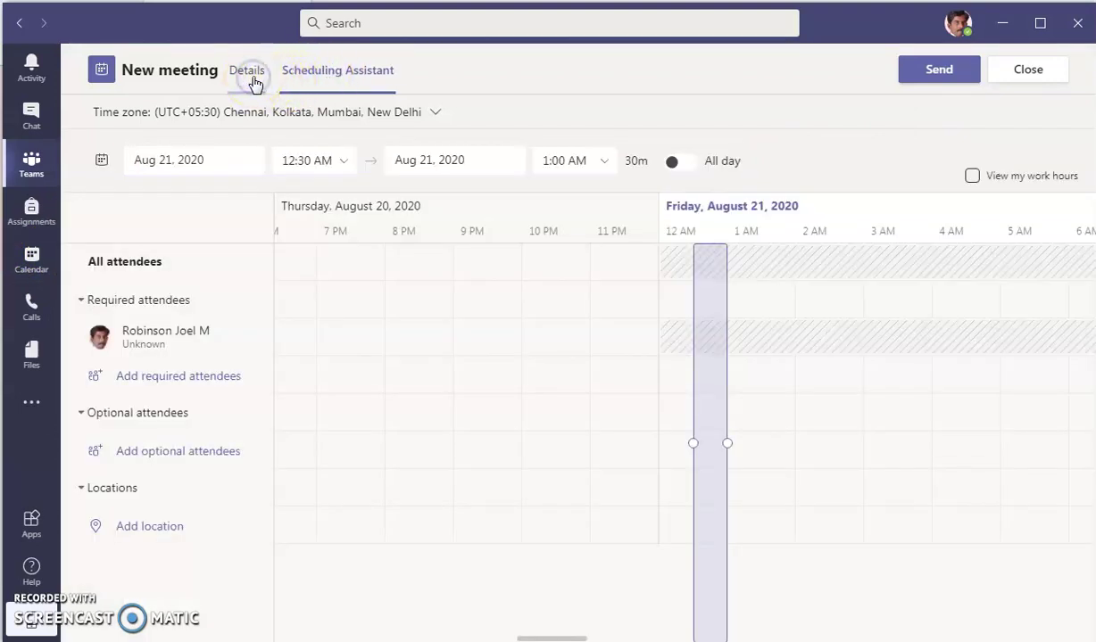